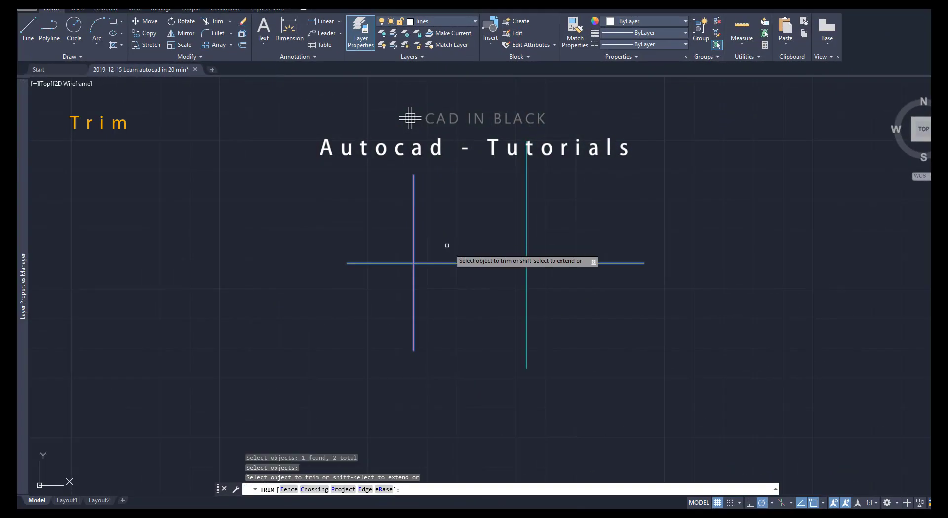
# Trim the horizontal line, extend the vertical lines to the top line, and mirror the half shape vertically
pyautogui.click(456, 261)
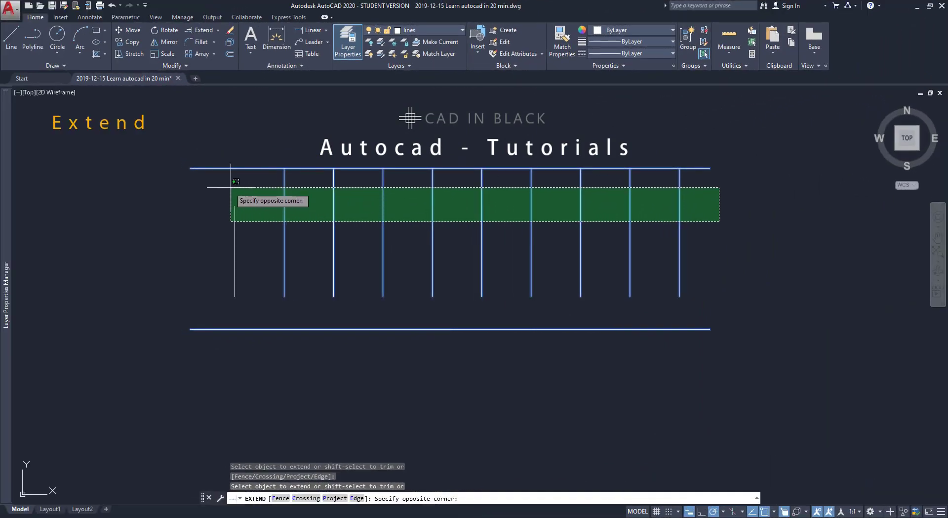
pyautogui.click(216, 187)
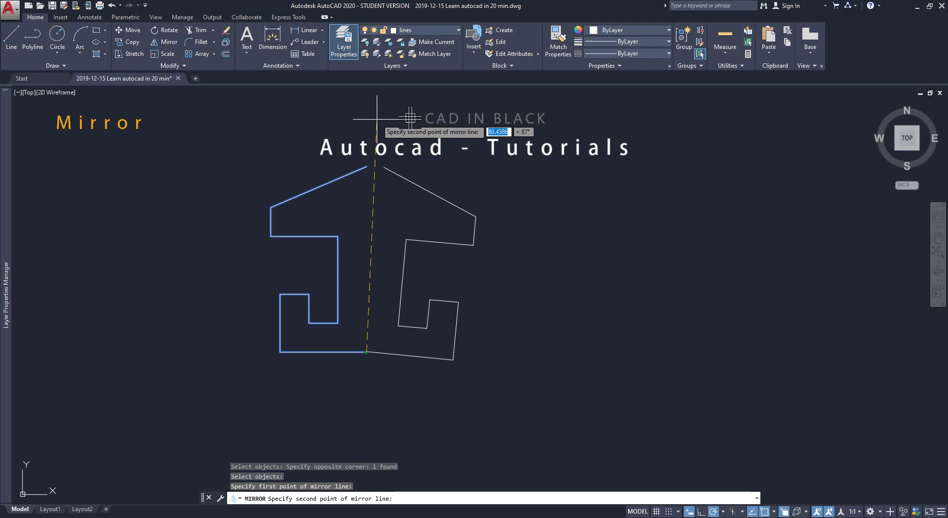
pyautogui.click(367, 112)
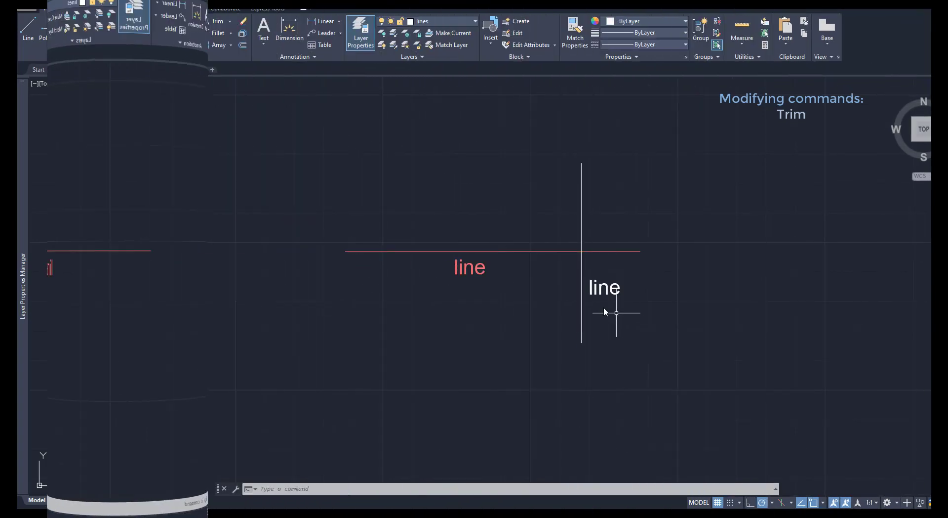
# Trim the white vertical line's lower part, using the red horizontal and white lines as cutting edges
pyautogui.click(213, 22)
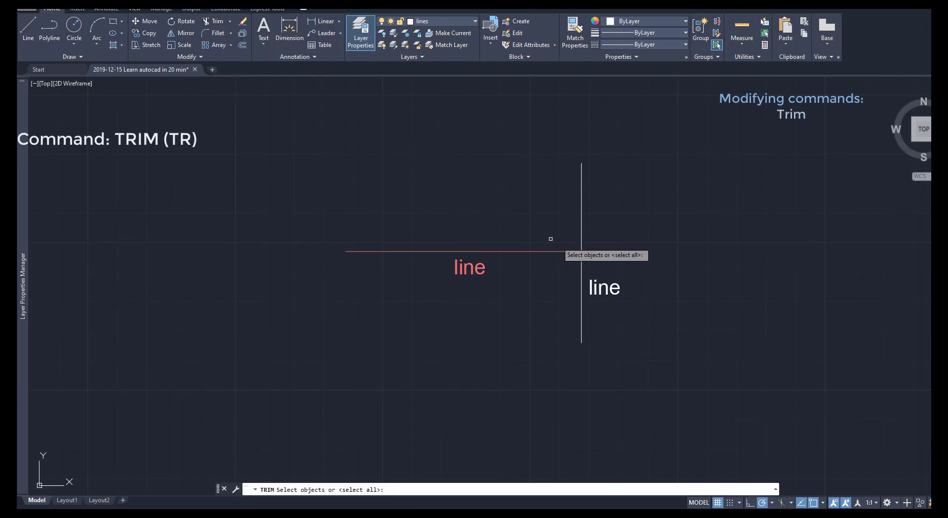
pyautogui.click(600, 251)
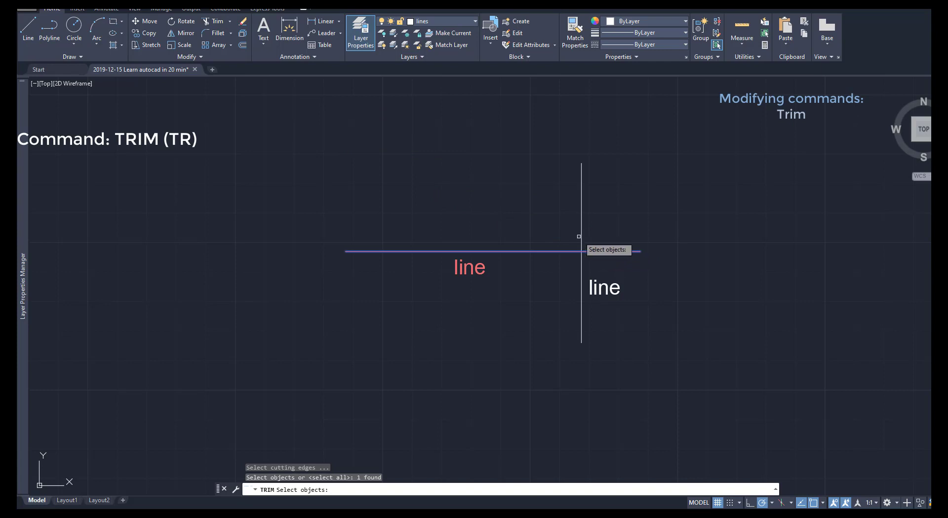
pyautogui.click(581, 235)
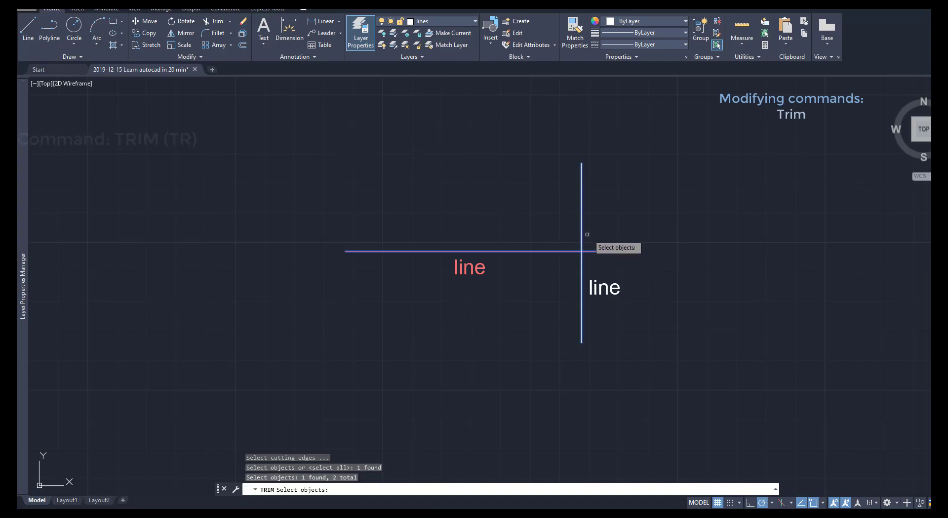
pyautogui.press('Return')
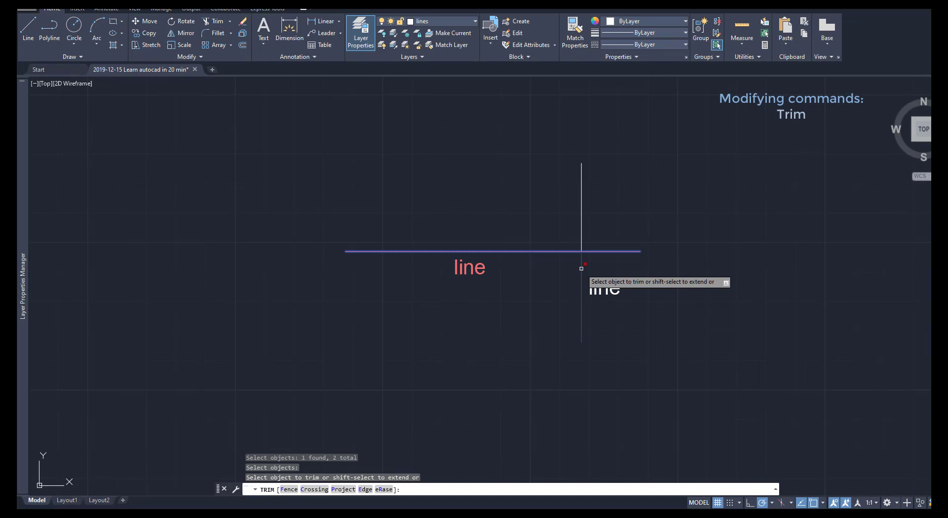
pyautogui.click(581, 269)
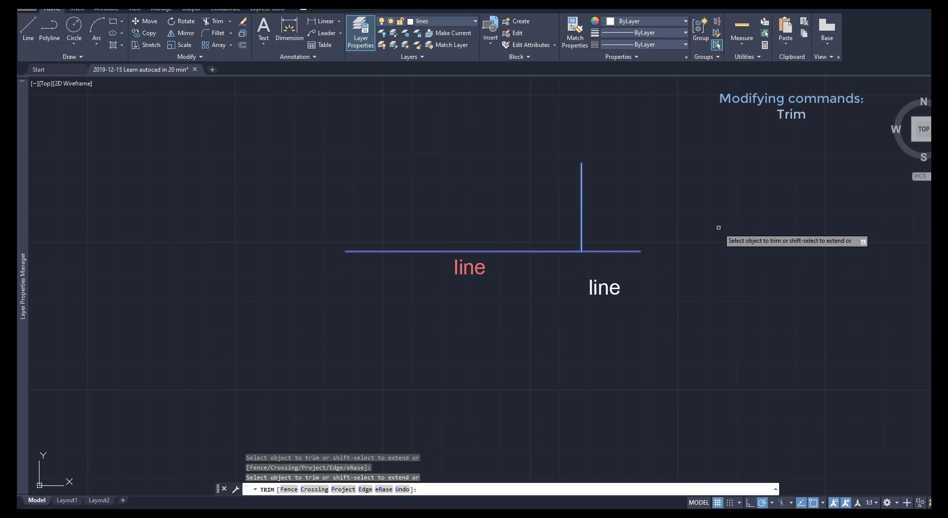
pyautogui.press('Return')
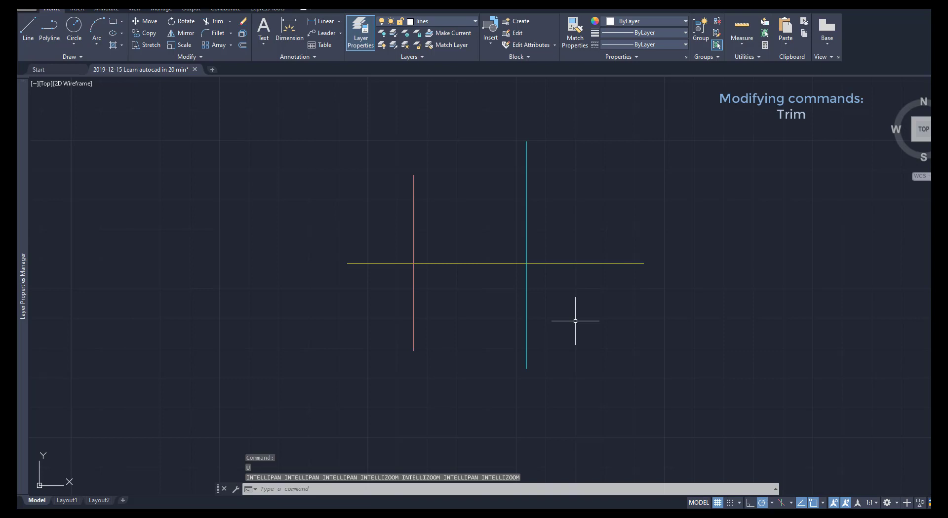
pyautogui.press('Escape')
pyautogui.press('Escape')
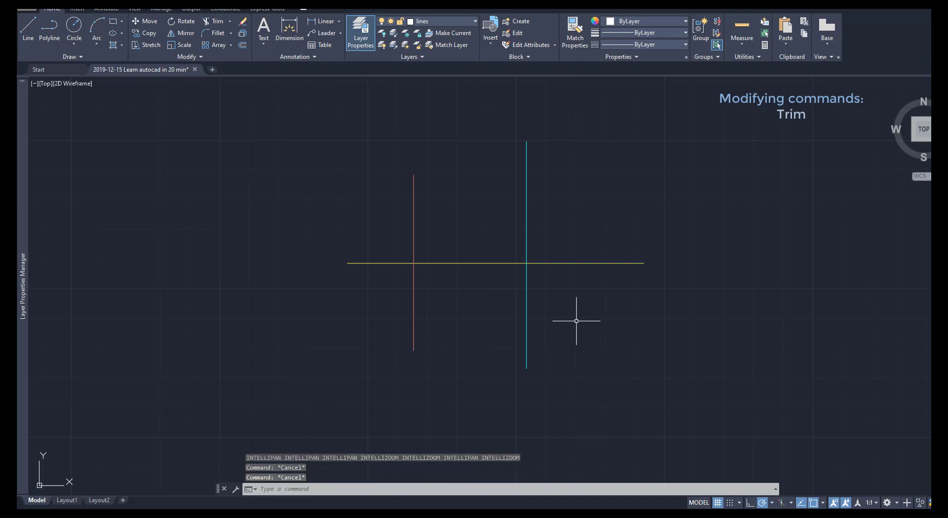
pyautogui.write('ts o')
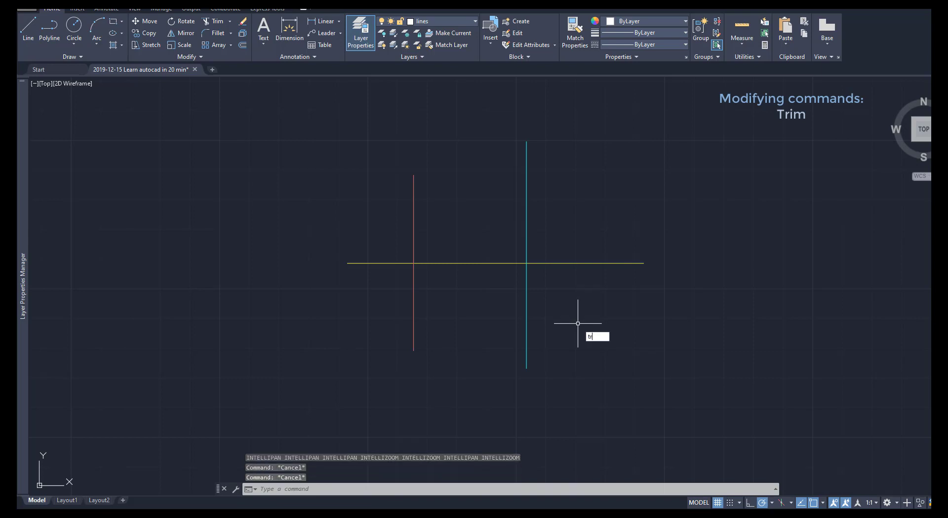
pyautogui.write('r')
pyautogui.press('Return')
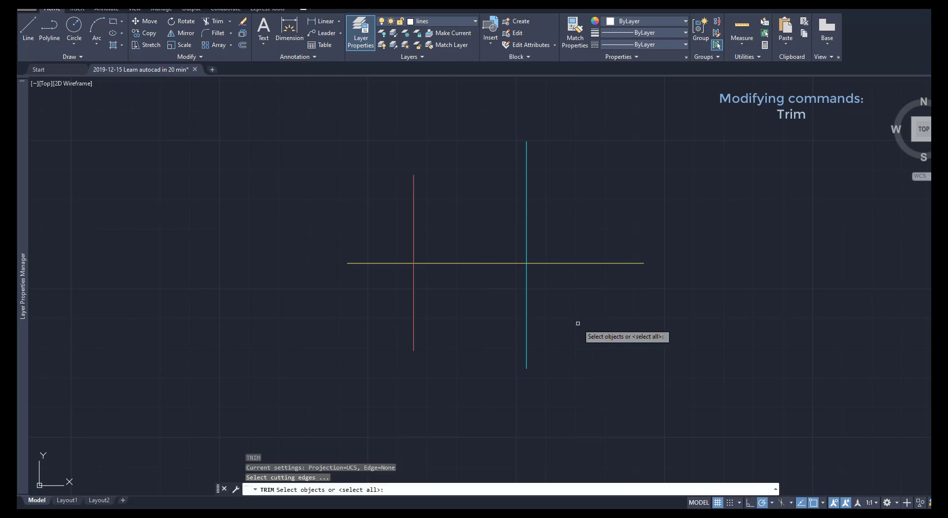
pyautogui.click(578, 323)
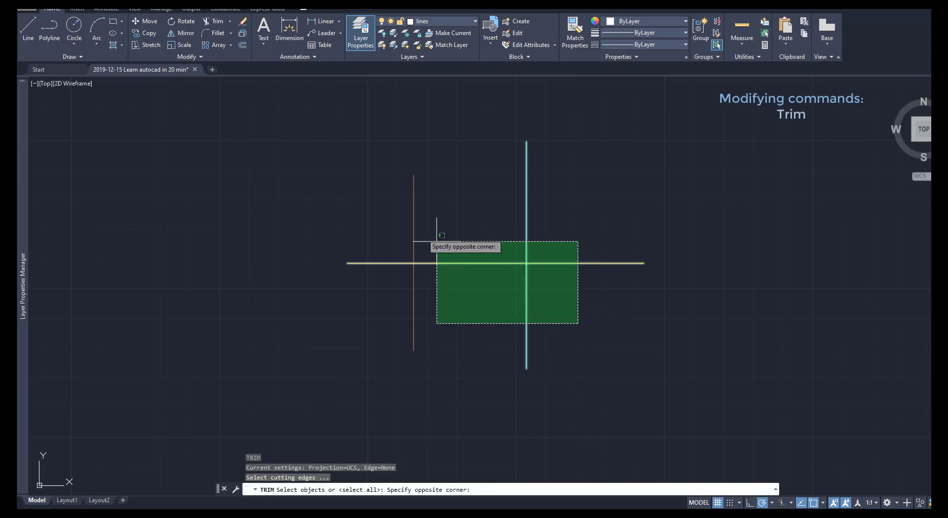
pyautogui.click(357, 203)
pyautogui.press('Return')
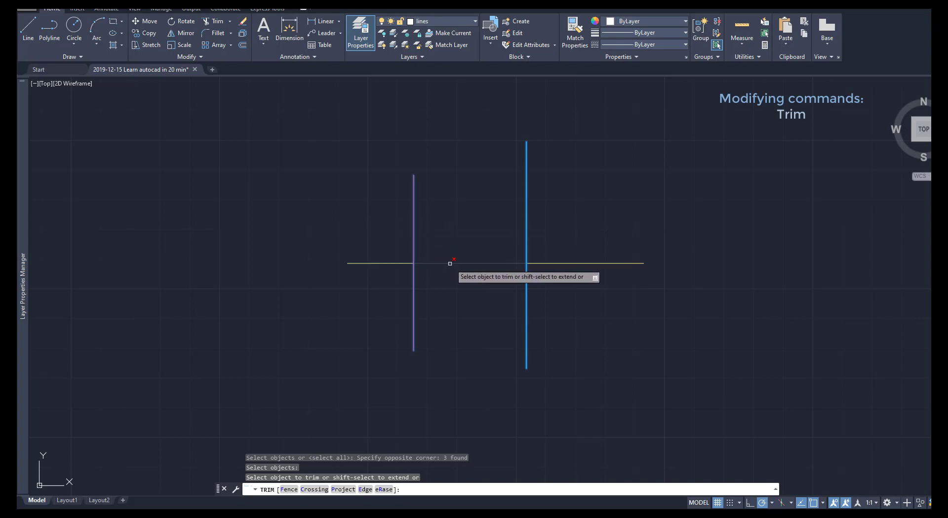
pyautogui.click(568, 263)
pyautogui.hotkey('ctrl', 'z')
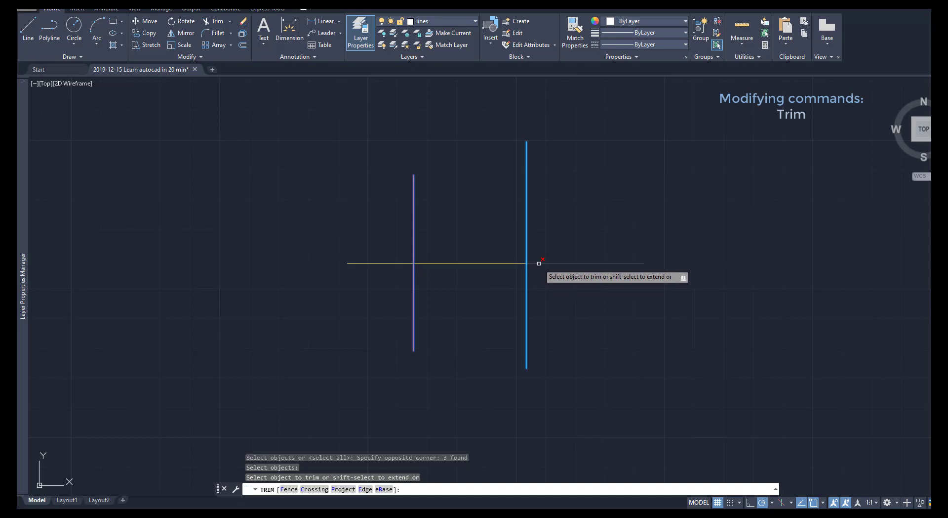
pyautogui.hotkey('ctrl', 'z')
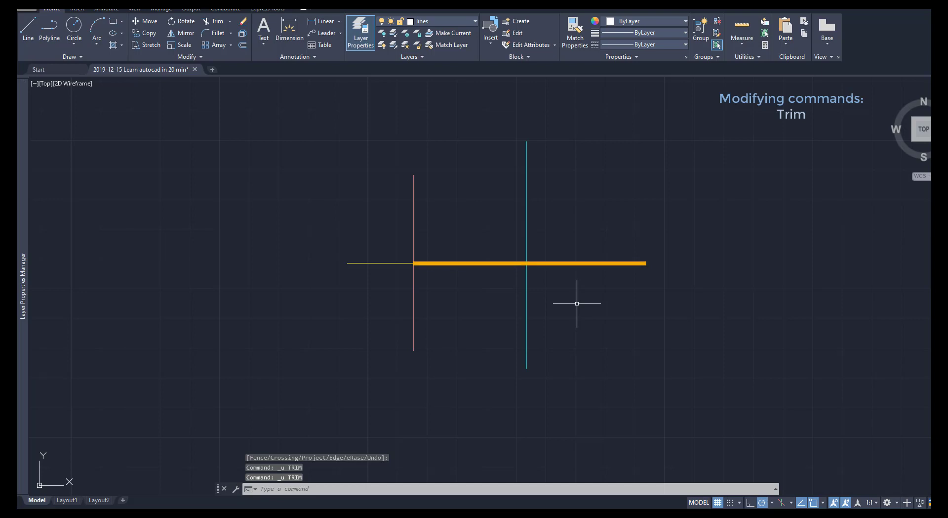
# Trim the horizontal line right of the red vertical, with yellow and red lines as cutting edges
pyautogui.write('TR')
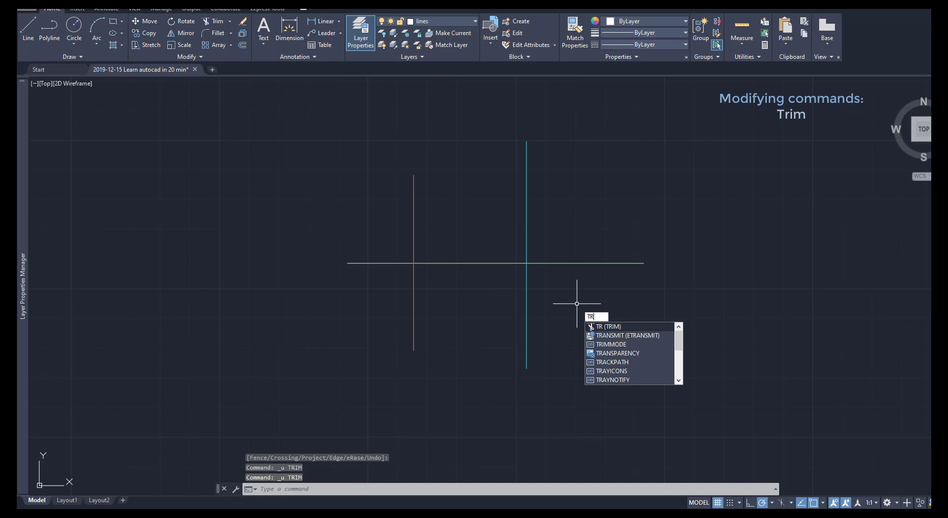
pyautogui.press('Return')
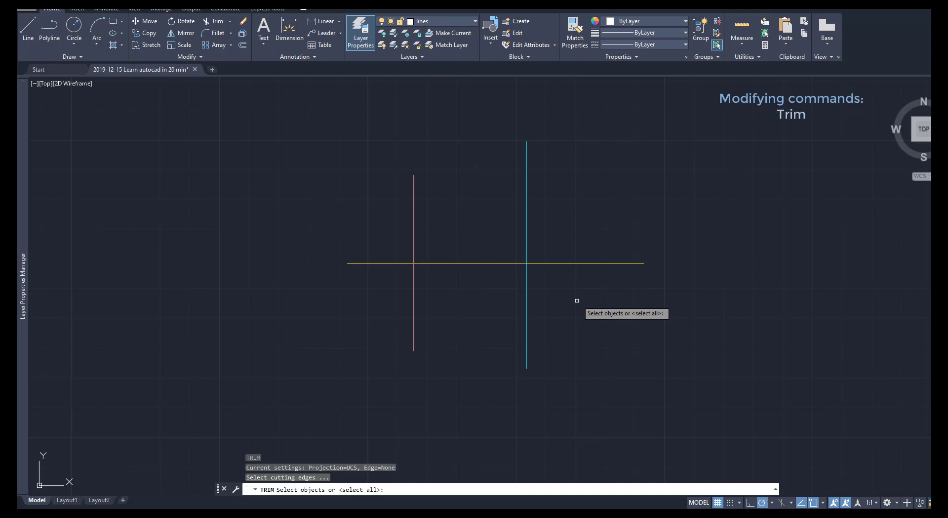
pyautogui.click(599, 263)
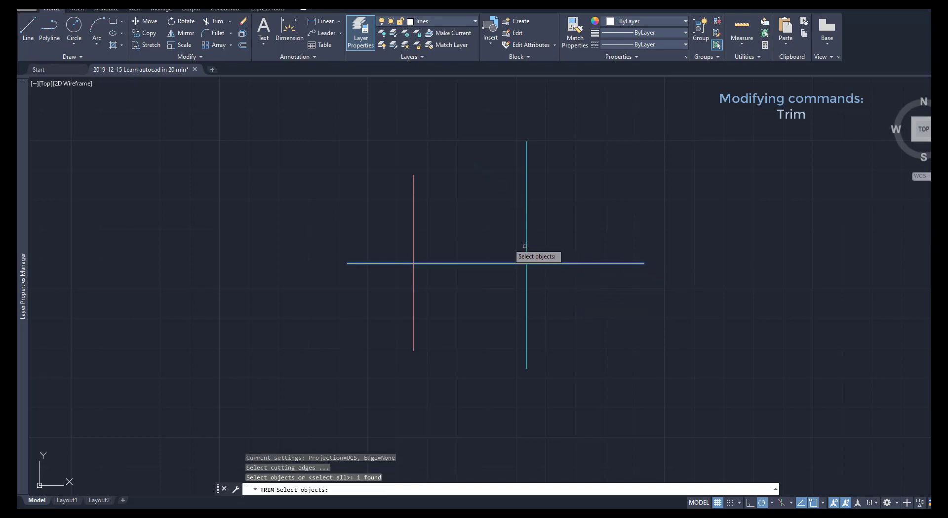
pyautogui.click(413, 239)
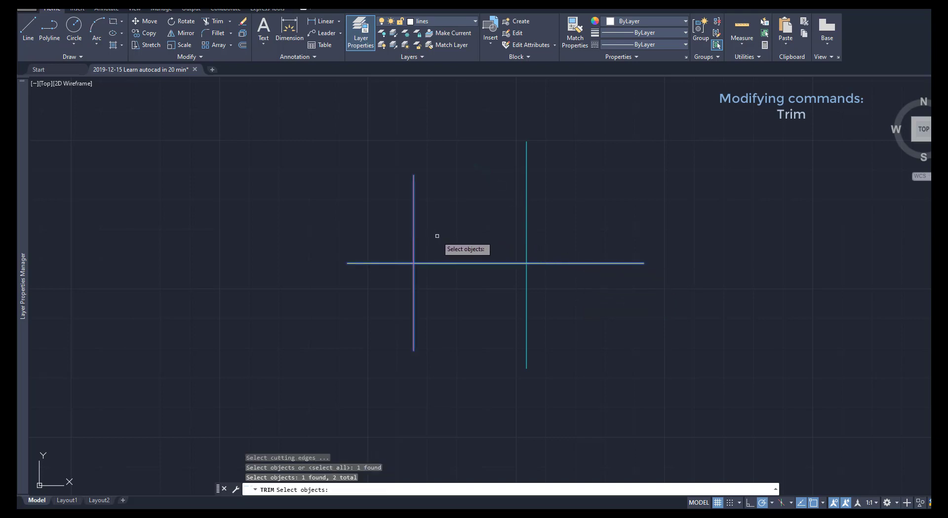
pyautogui.press('Return')
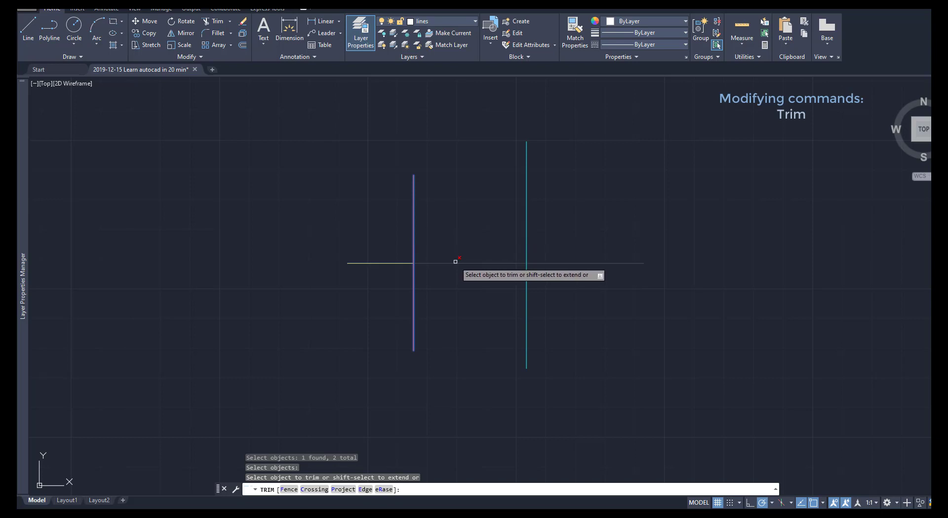
pyautogui.click(457, 263)
pyautogui.click(455, 261)
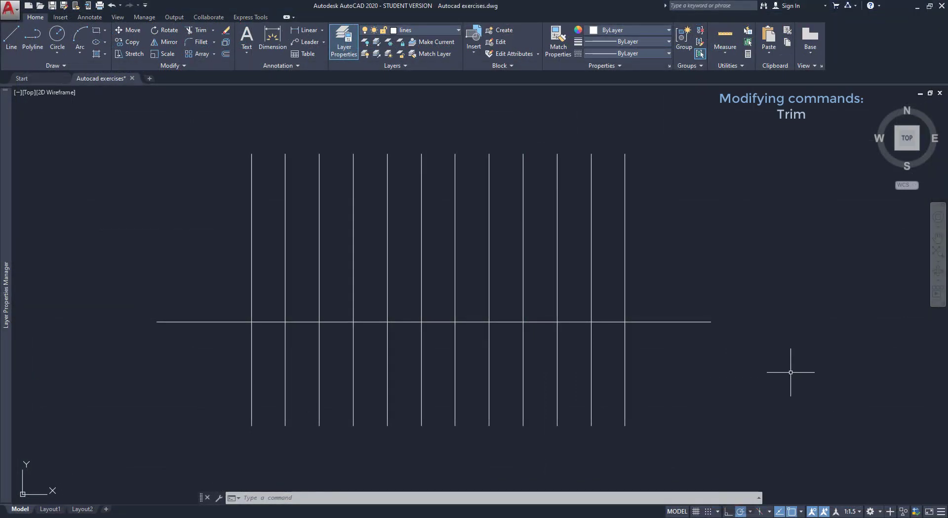
# Trim the first horizontal segments up to the fifth vertical, using all 13 lines as cutting edges
pyautogui.write('trim')
pyautogui.press('Return')
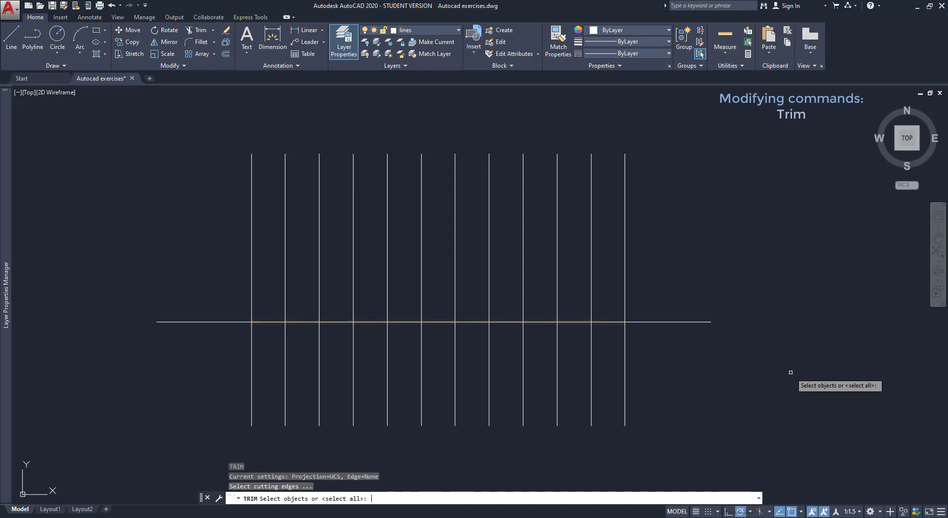
pyautogui.click(791, 372)
pyautogui.press('Escape')
pyautogui.click(772, 402)
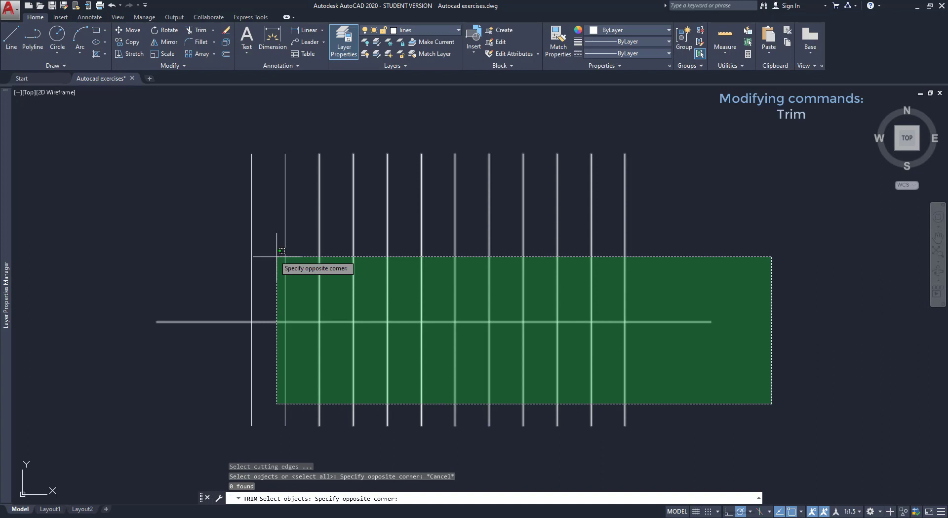
pyautogui.click(180, 214)
pyautogui.press('Return')
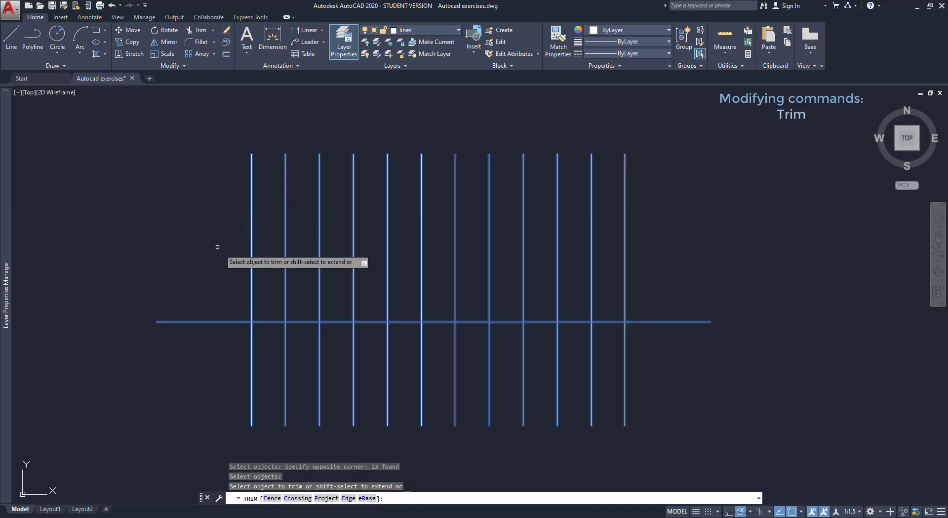
pyautogui.click(268, 322)
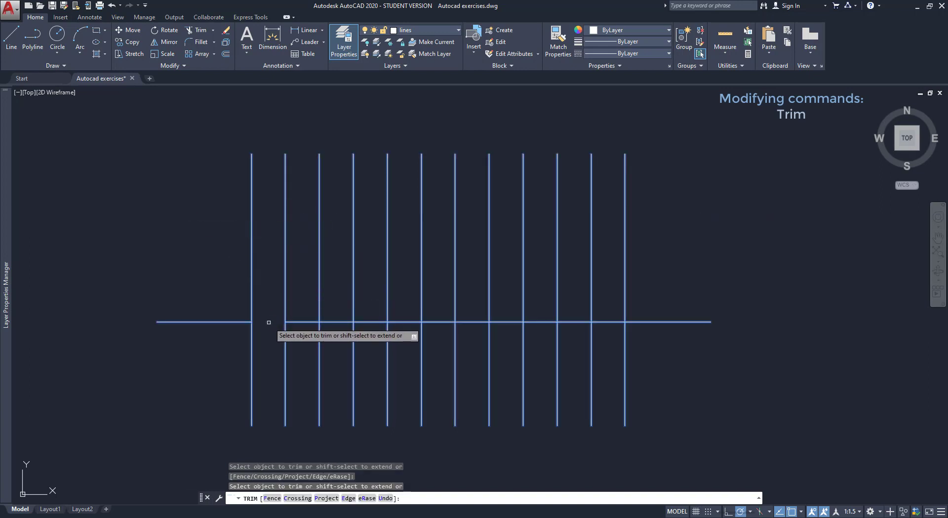
pyautogui.click(304, 322)
pyautogui.click(329, 321)
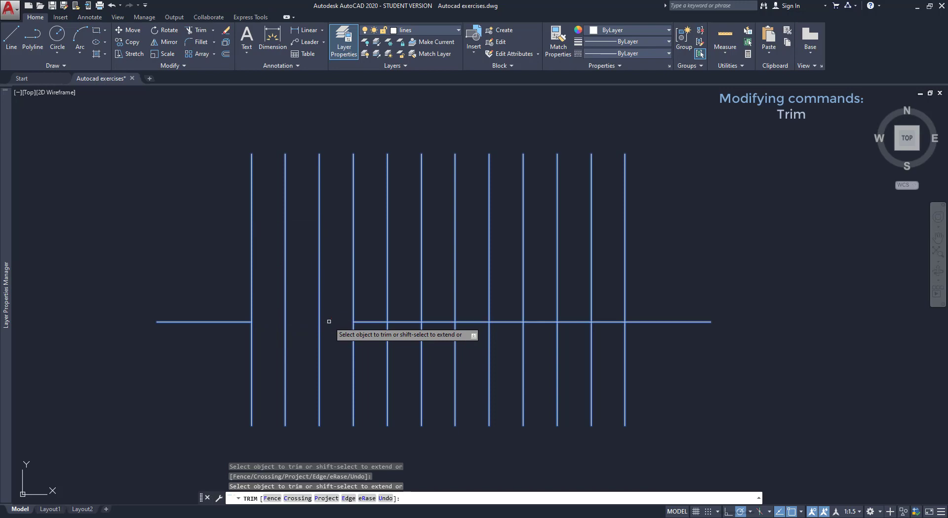
pyautogui.click(370, 322)
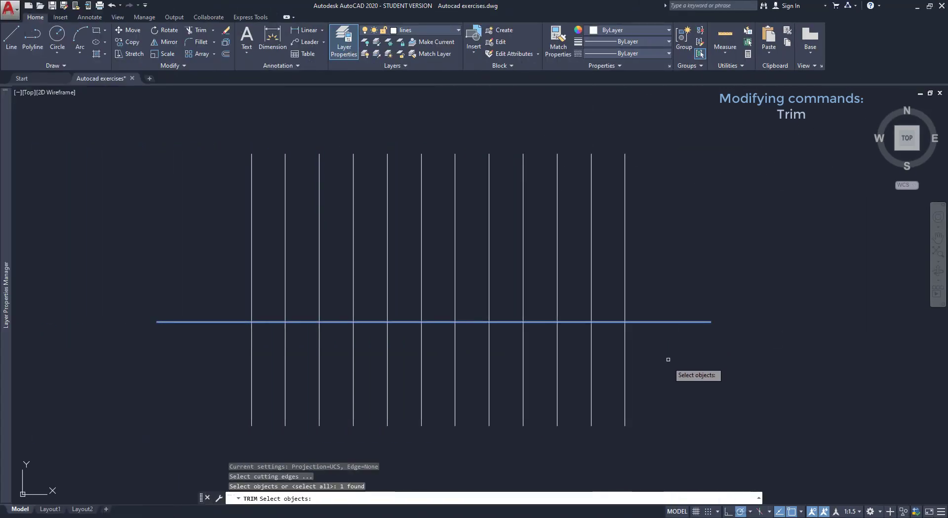
# Use only the leftmost and rightmost verticals as edges and trim the horizontal span between them
pyautogui.click(653, 394)
pyautogui.click(615, 370)
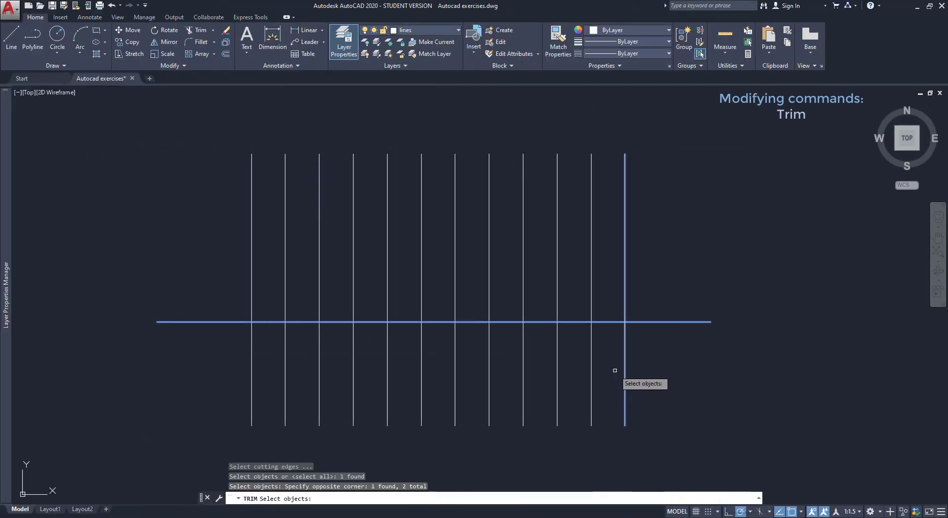
pyautogui.click(263, 411)
pyautogui.click(228, 391)
pyautogui.press('Return')
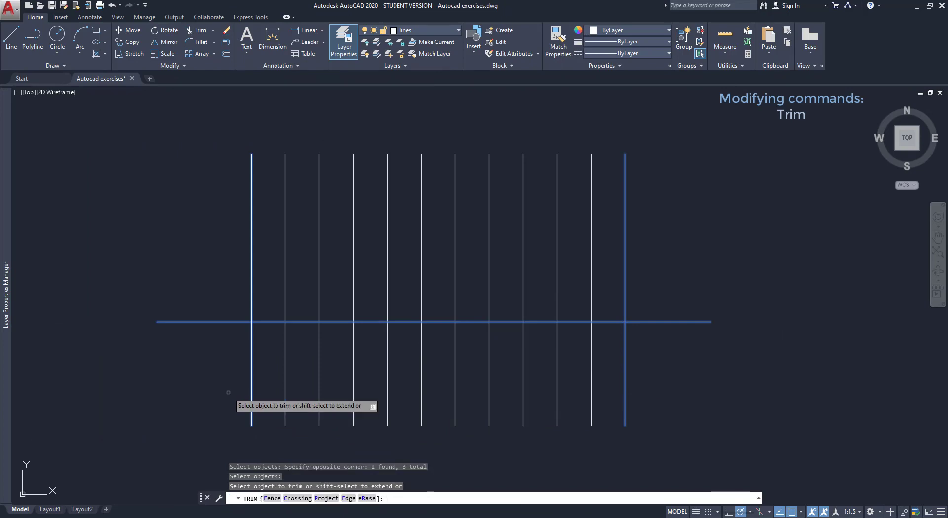
pyautogui.click(371, 322)
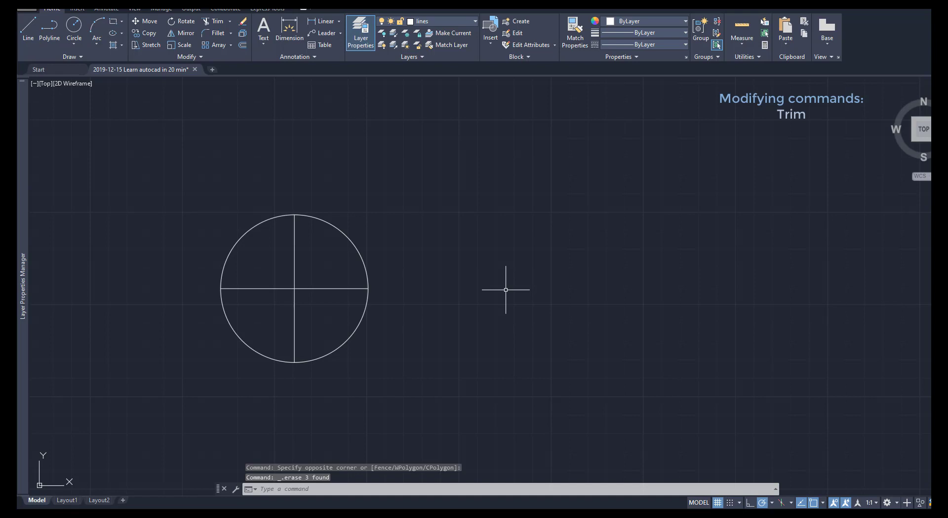
# Undo, then trim the circle's upper-left arc, the horizontal line's right half and the vertical line's lower half
pyautogui.hotkey('ctrl', 'z')
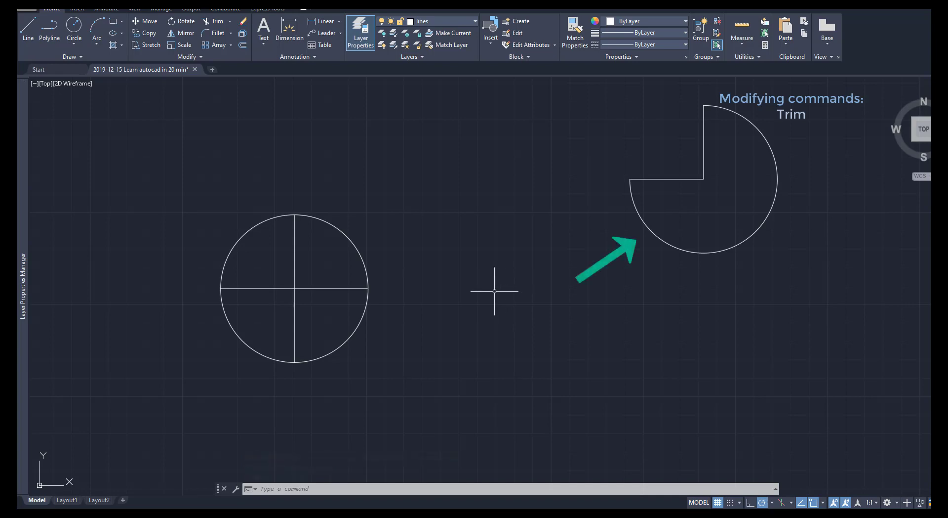
pyautogui.click(216, 23)
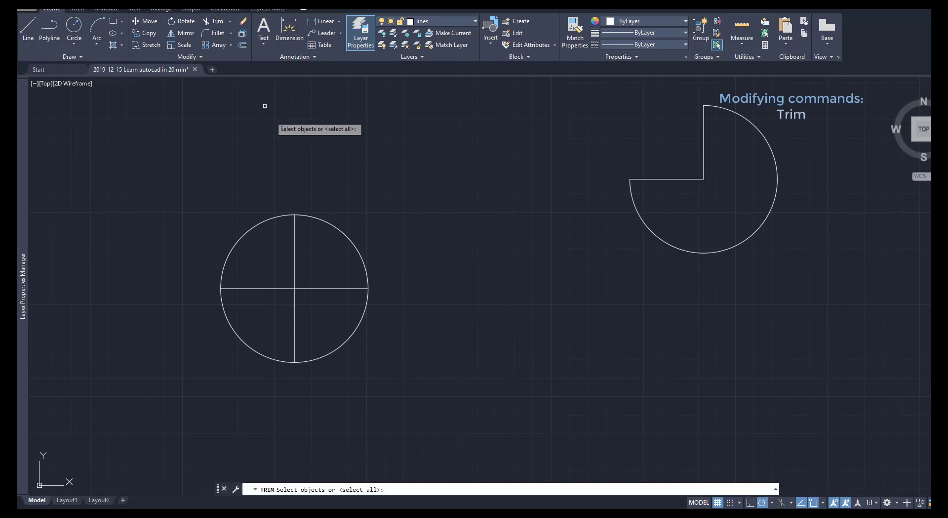
pyautogui.click(388, 358)
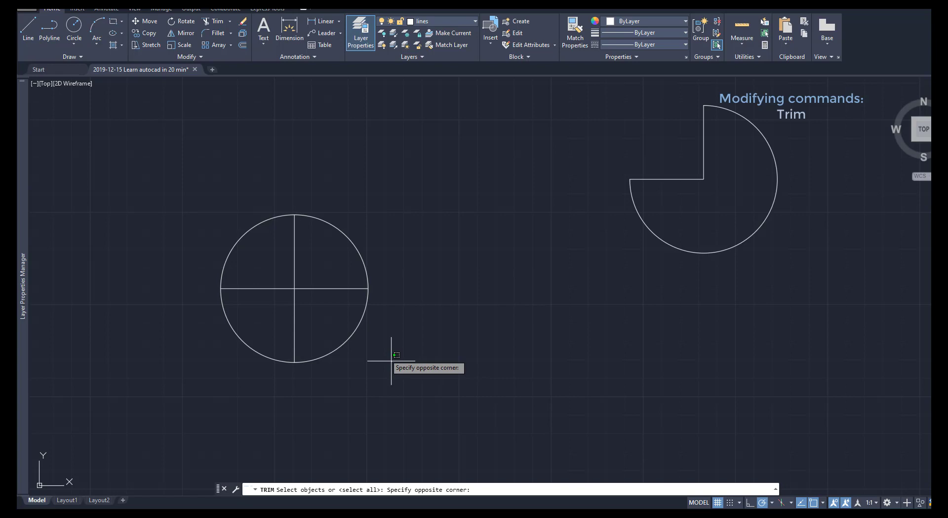
pyautogui.click(257, 194)
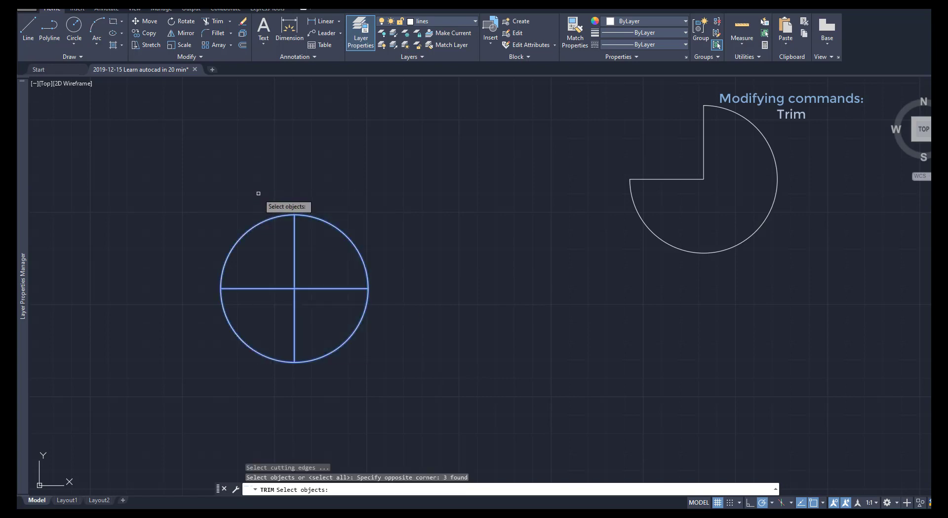
pyautogui.press('Return')
pyautogui.click(265, 219)
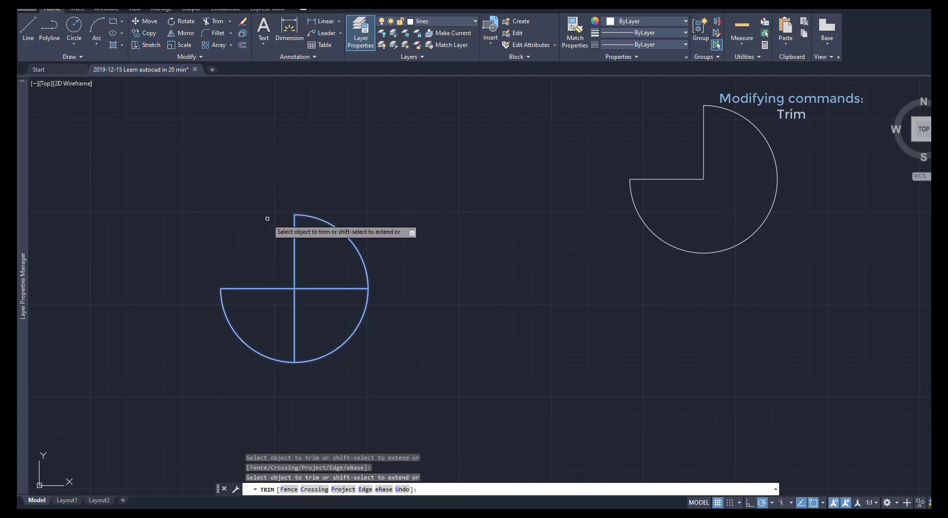
pyautogui.click(324, 288)
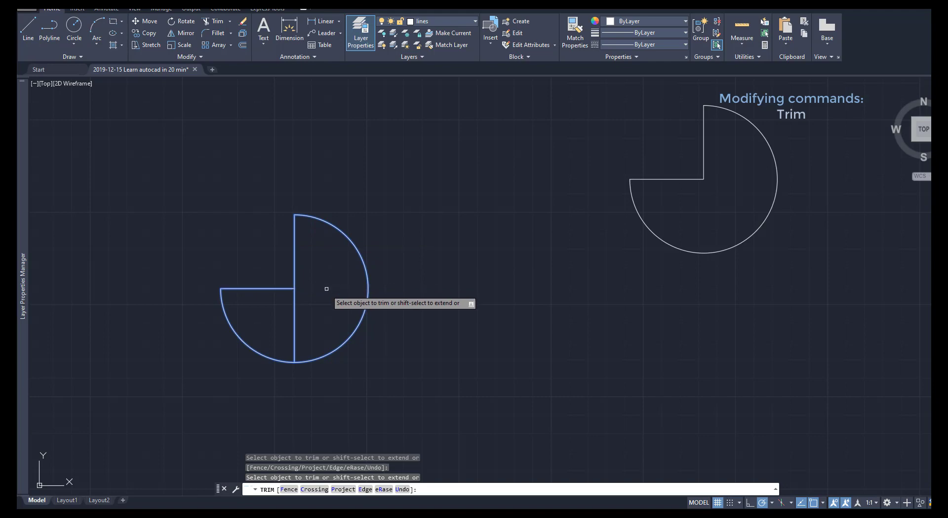
pyautogui.click(294, 316)
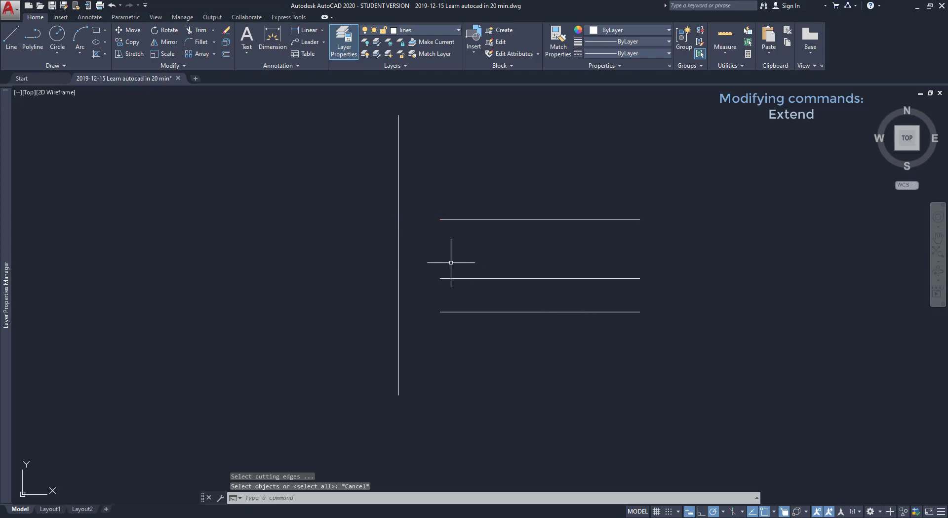
# Extend the top horizontal line leftward to the vertical boundary line
pyautogui.click(213, 30)
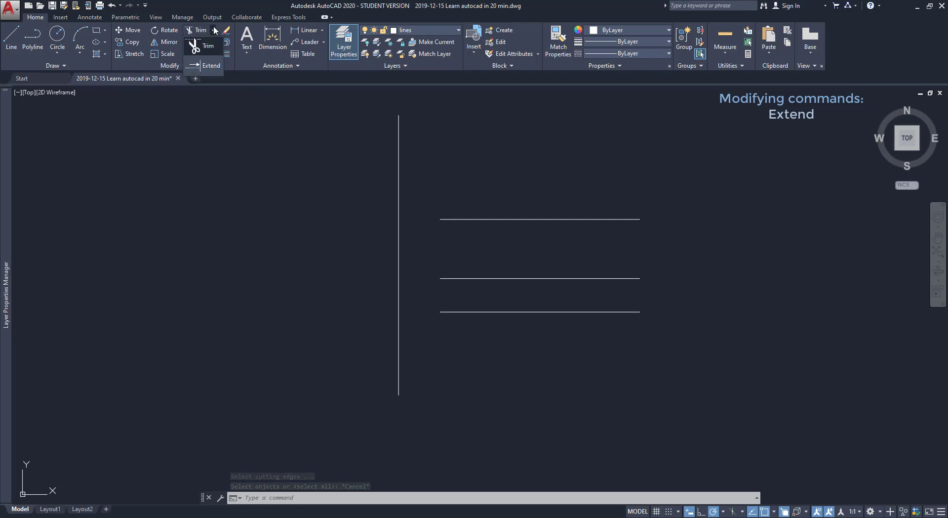
pyautogui.click(211, 65)
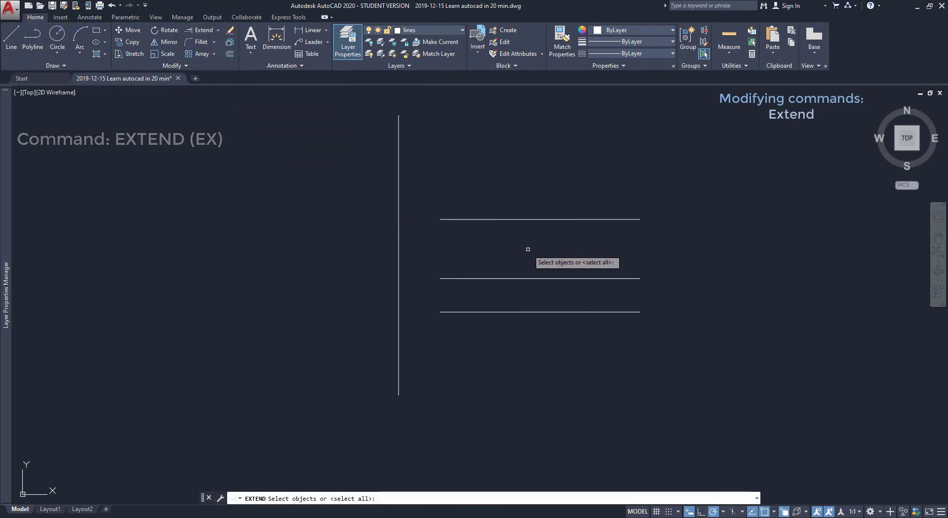
pyautogui.click(398, 240)
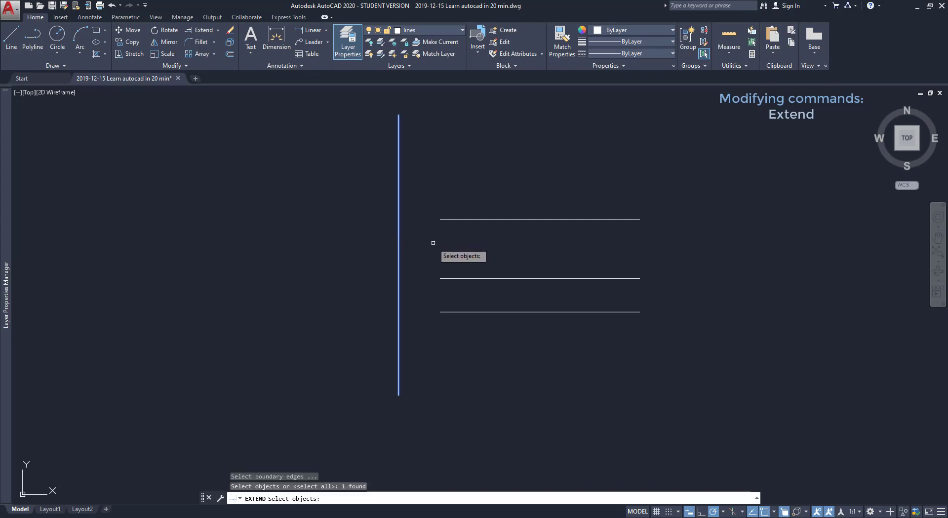
pyautogui.press('Return')
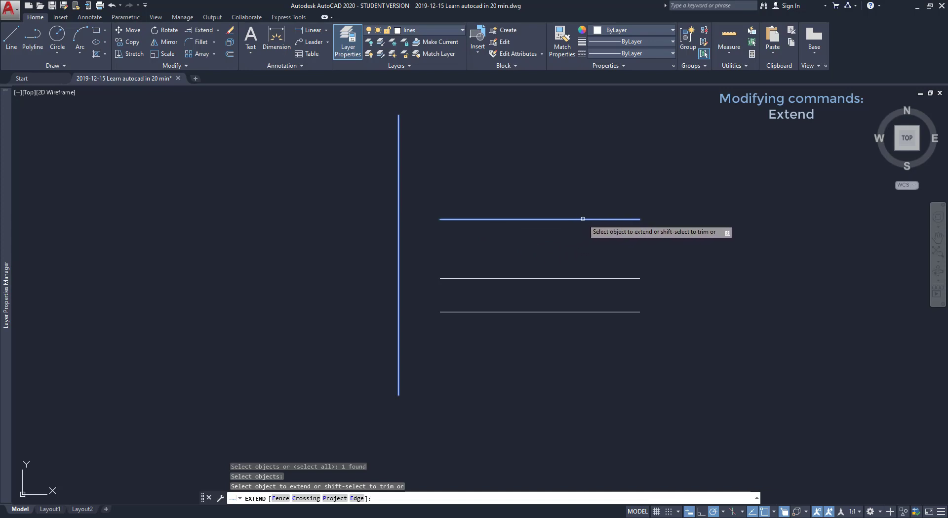
pyautogui.click(546, 219)
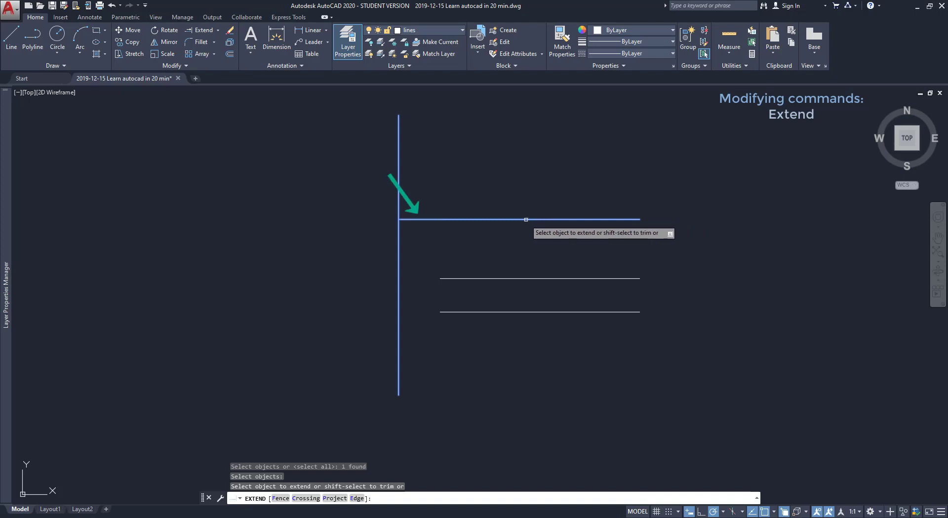
pyautogui.click(486, 219)
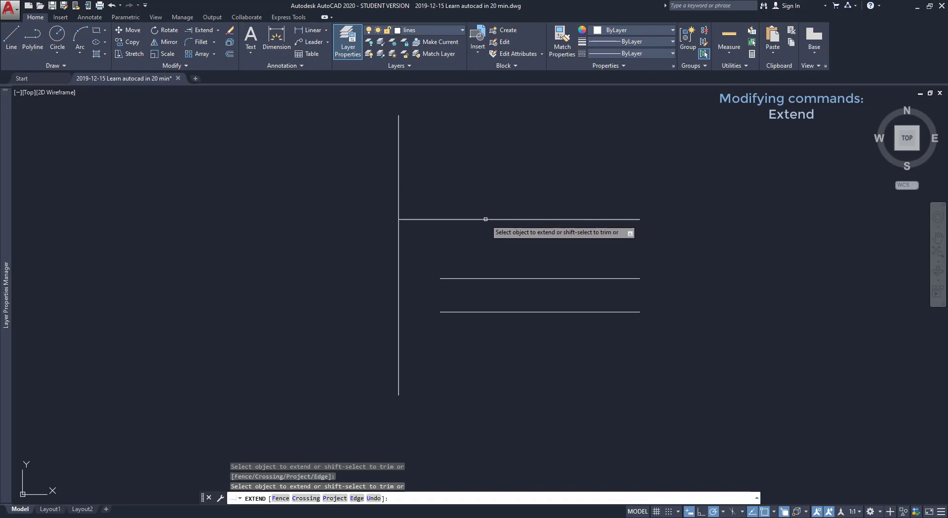
pyautogui.press('Return')
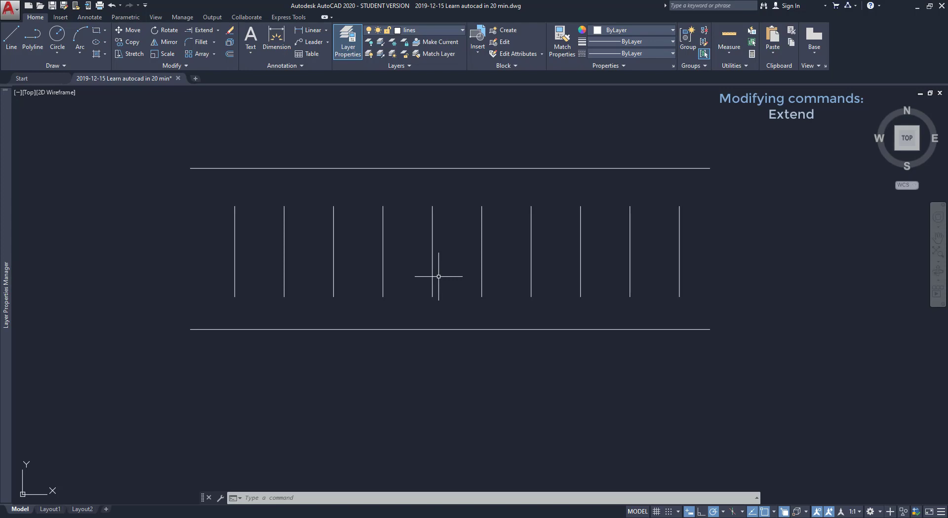
# Extend the ten vertical lines up to the top boundary line and down to the bottom one
pyautogui.write('EX')
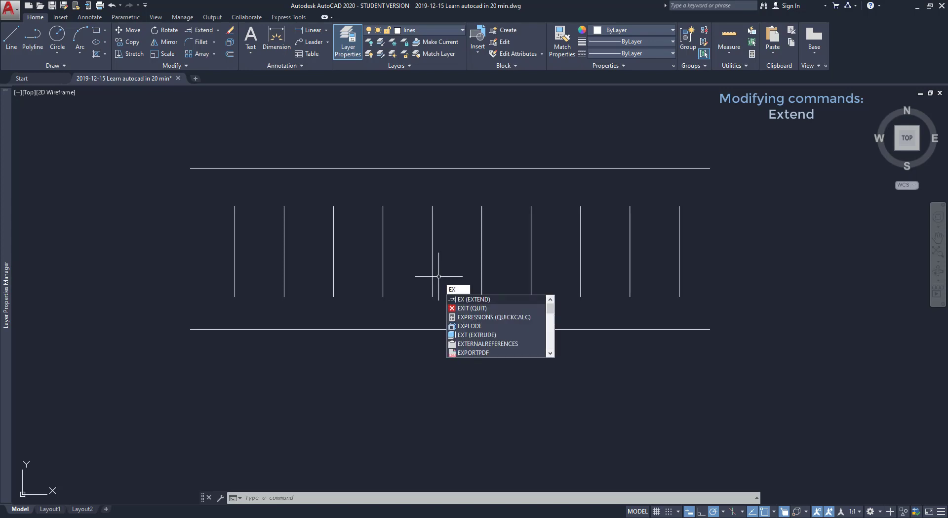
pyautogui.press('Return')
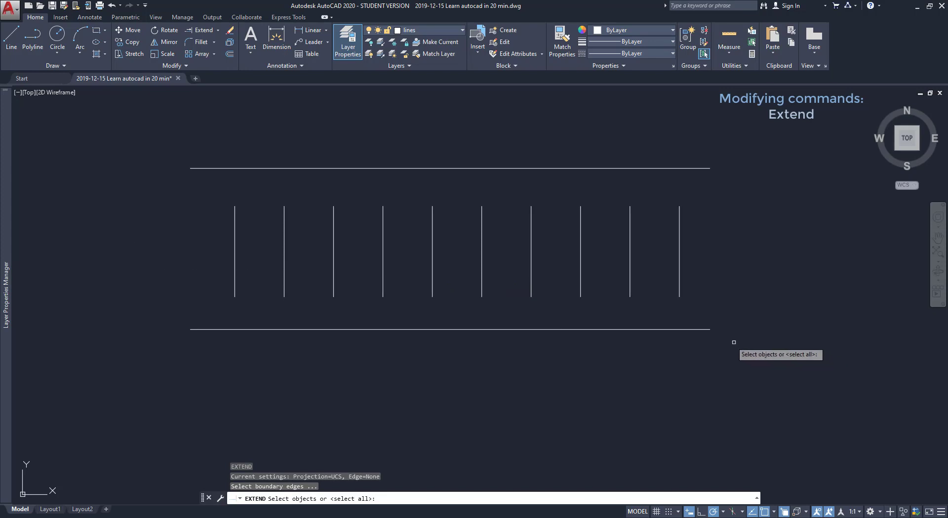
pyautogui.click(710, 329)
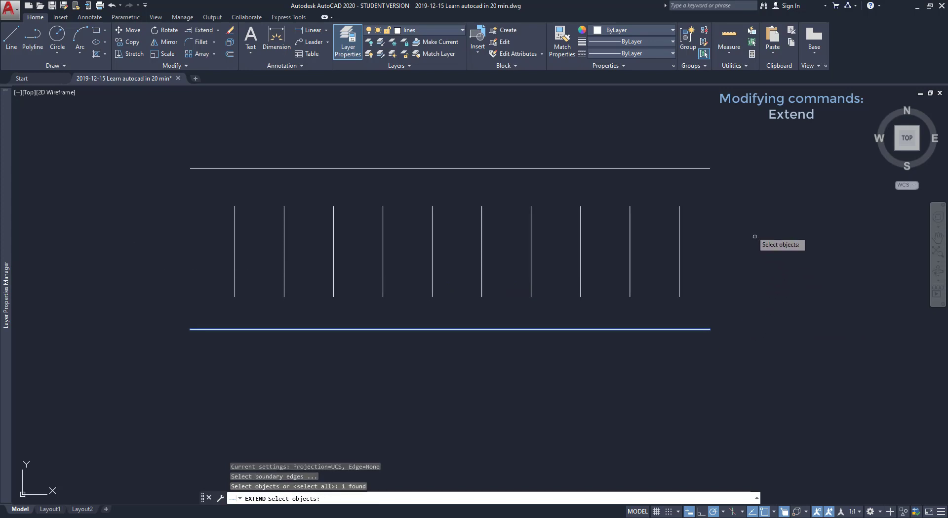
pyautogui.click(689, 168)
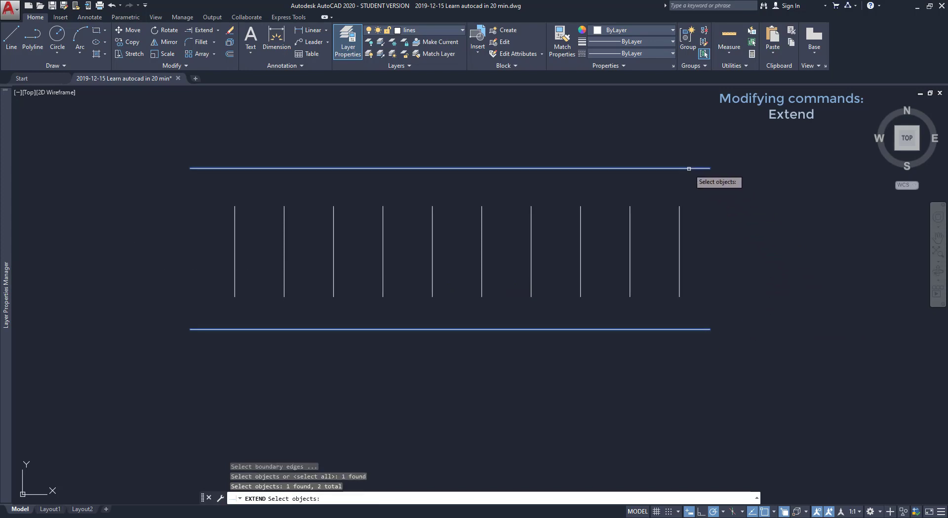
pyautogui.press('Return')
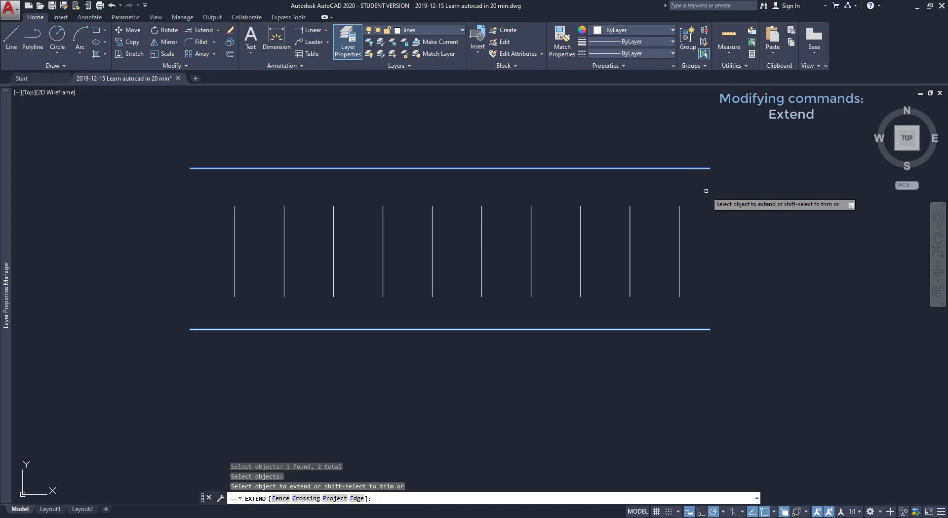
pyautogui.click(720, 221)
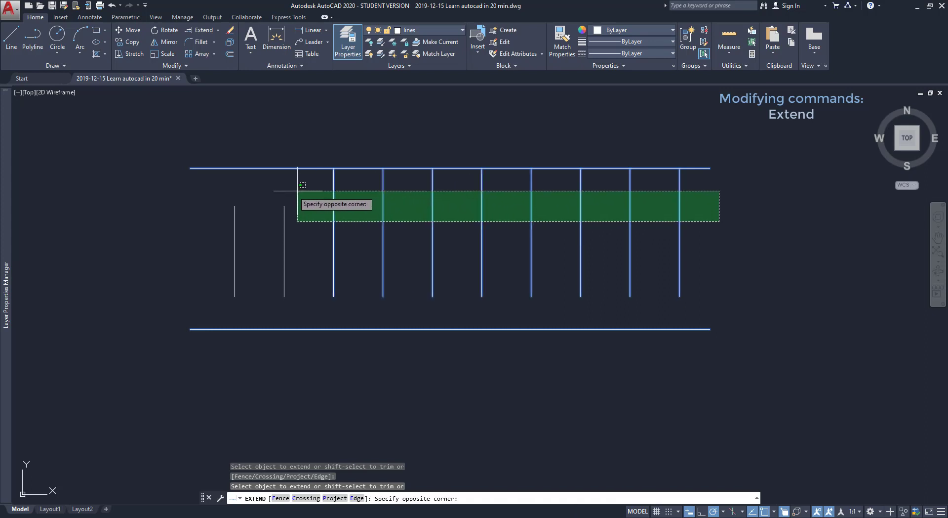
pyautogui.click(217, 188)
pyautogui.click(719, 273)
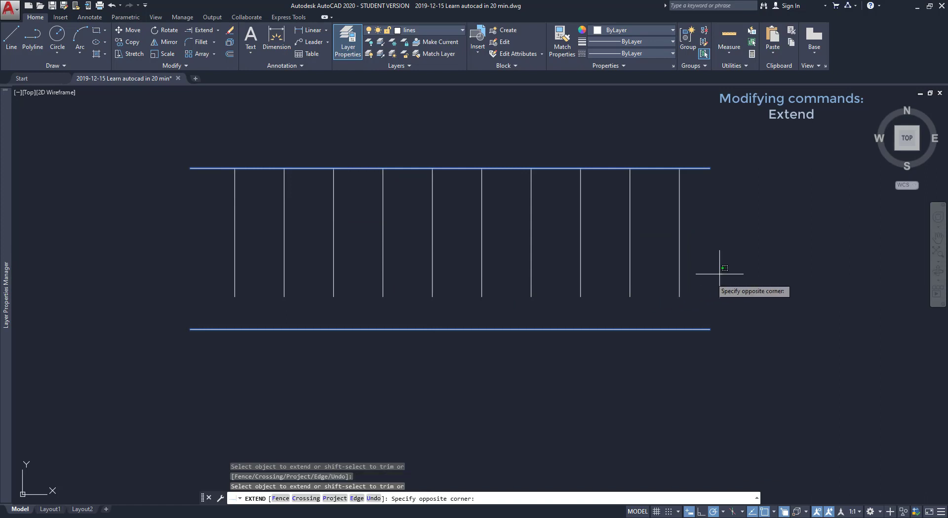
pyautogui.click(217, 290)
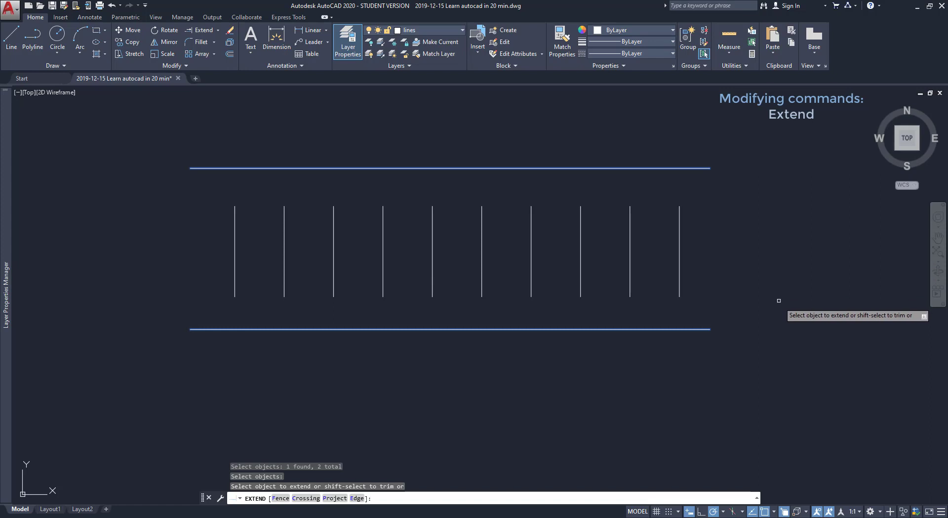
pyautogui.click(786, 289)
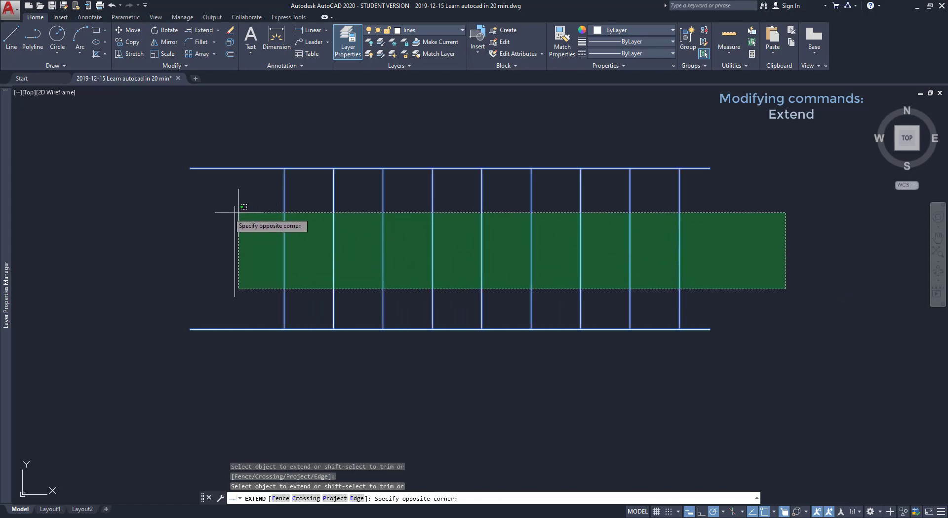
pyautogui.click(184, 212)
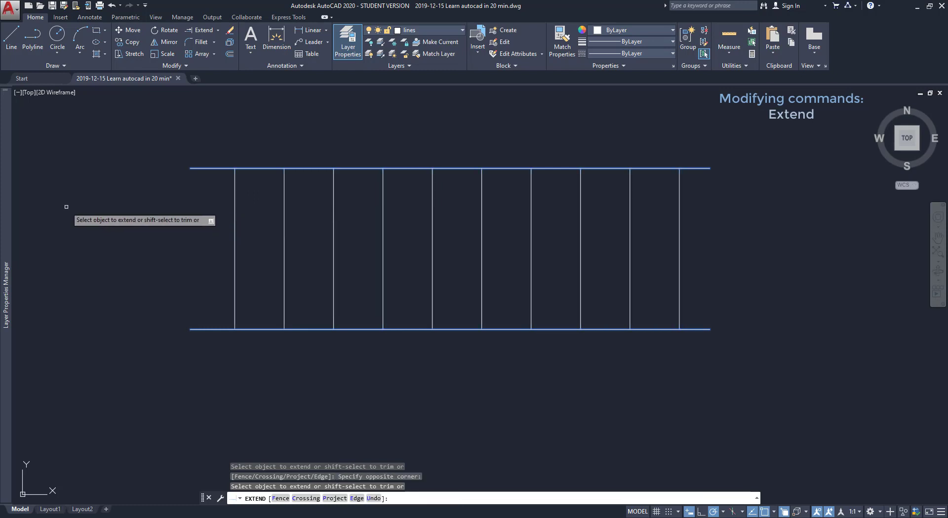
pyautogui.press('Escape')
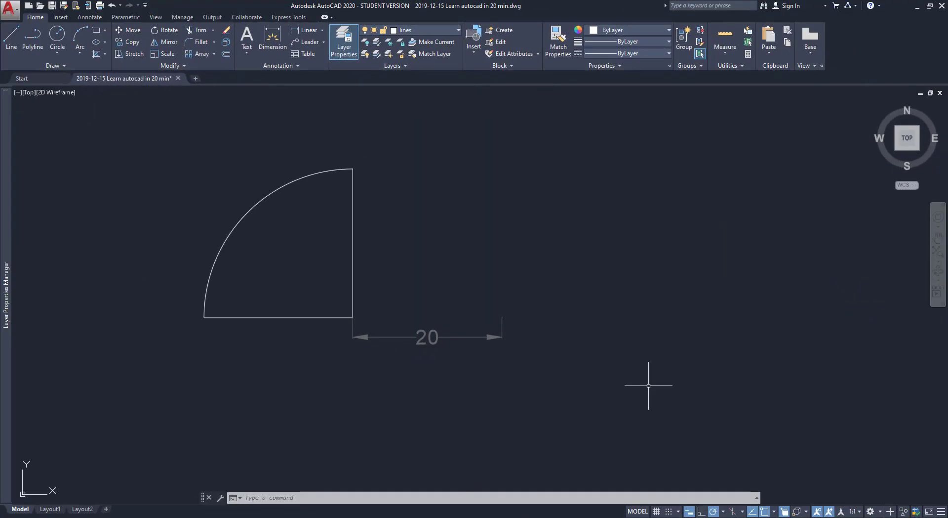
# Select the quarter circle's arc and both straight edges for mirroring
pyautogui.click(167, 42)
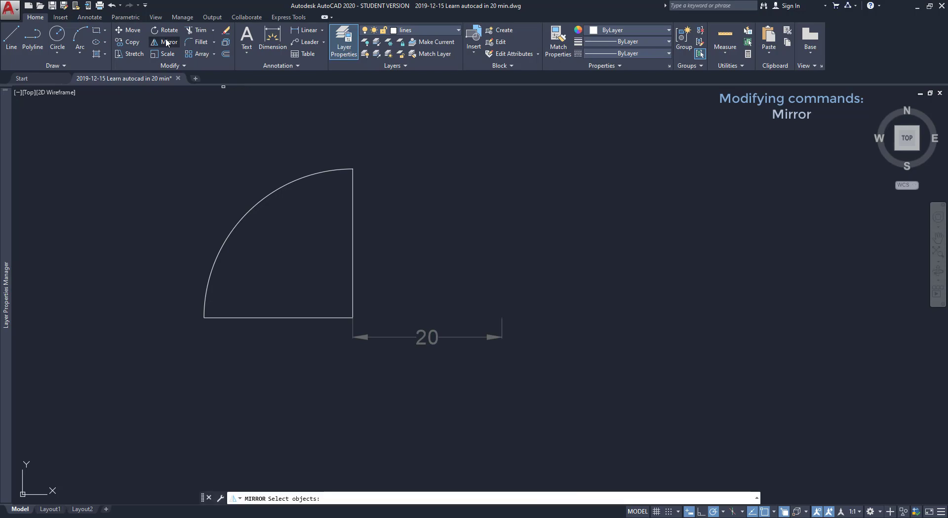
pyautogui.click(374, 264)
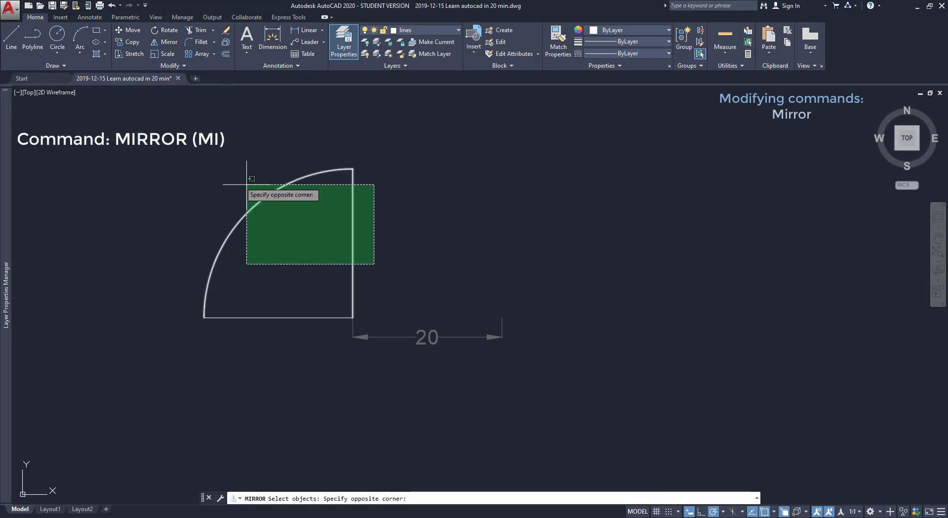
pyautogui.click(247, 184)
pyautogui.click(268, 317)
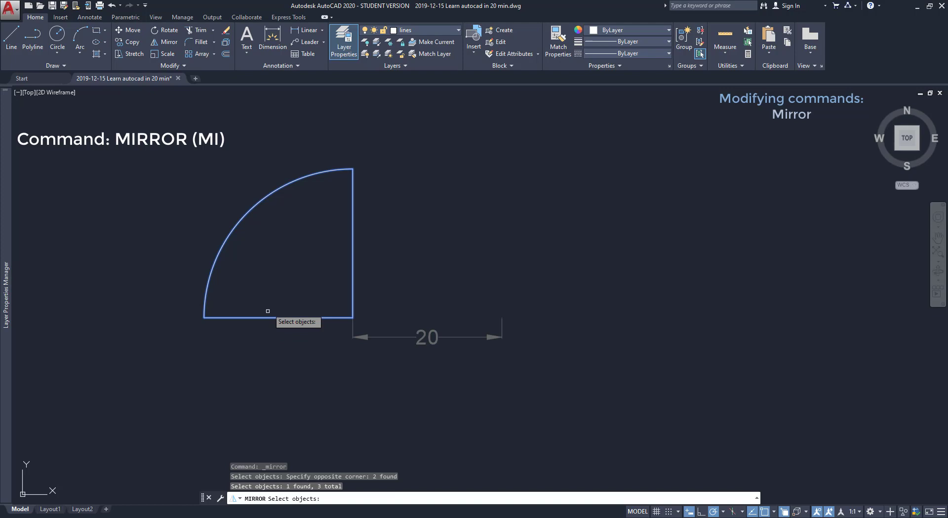
pyautogui.press('Return')
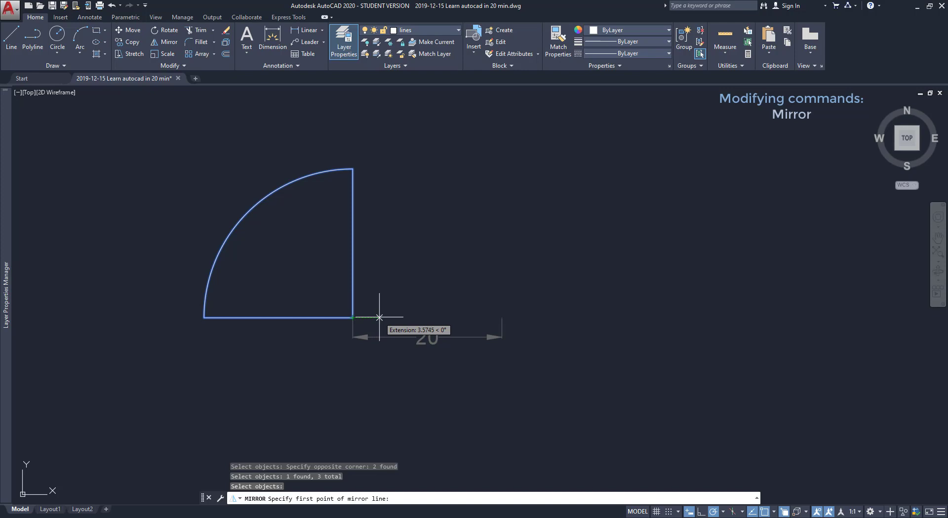
# Mirror it about a vertical line 20 units right, keep the original, and add a 20 dimension
pyautogui.write('20')
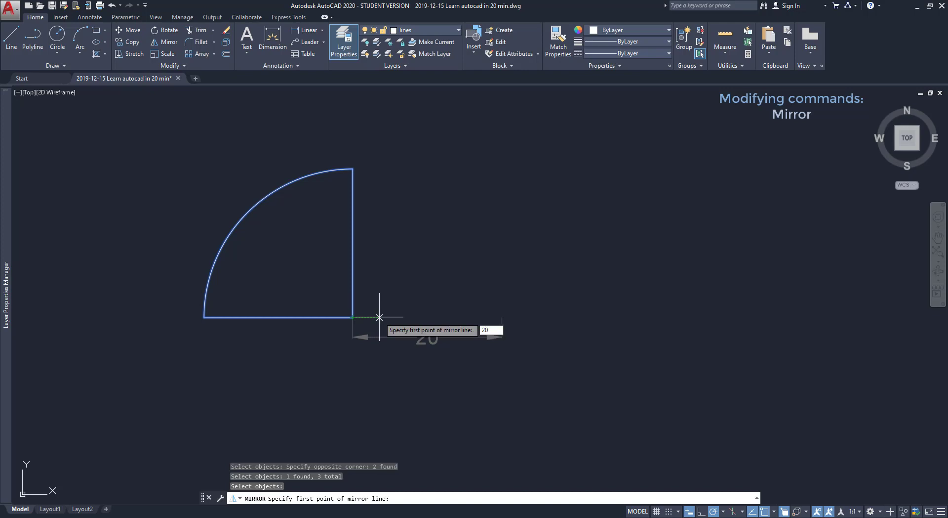
pyautogui.press('Return')
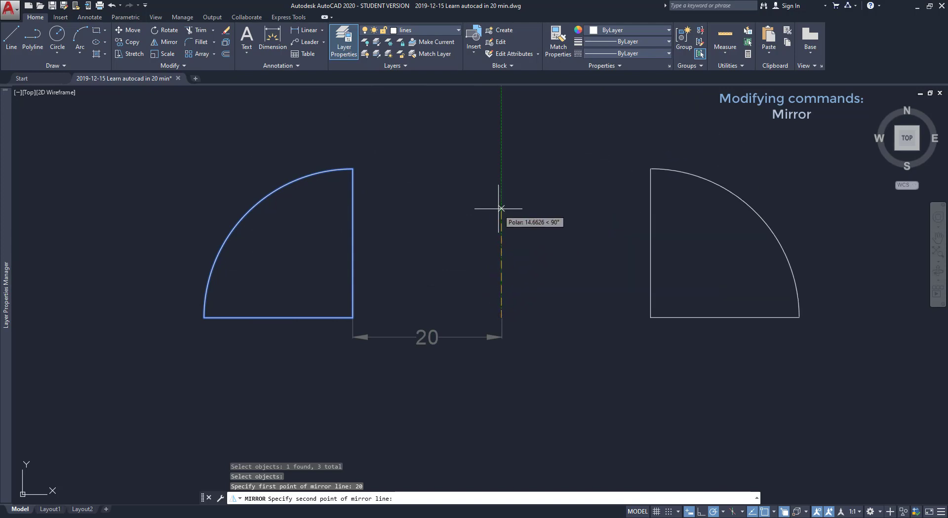
pyautogui.click(498, 248)
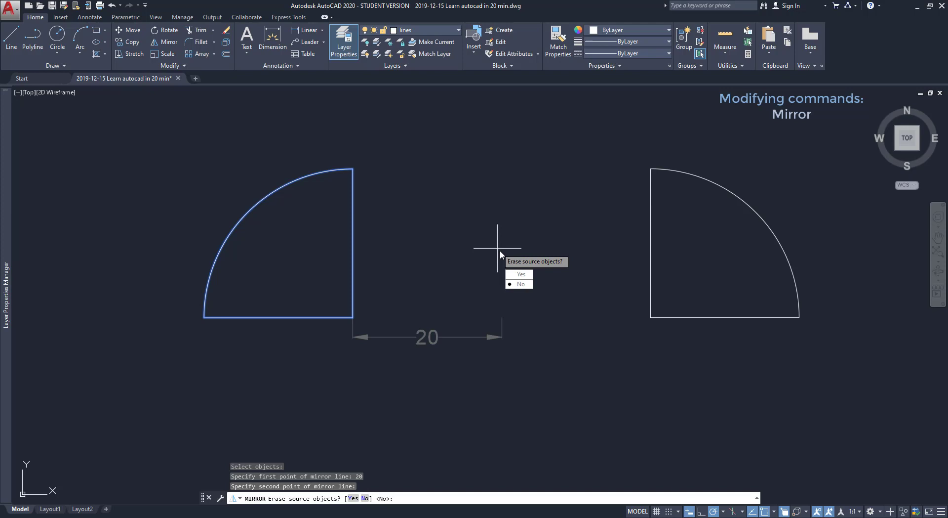
pyautogui.click(520, 283)
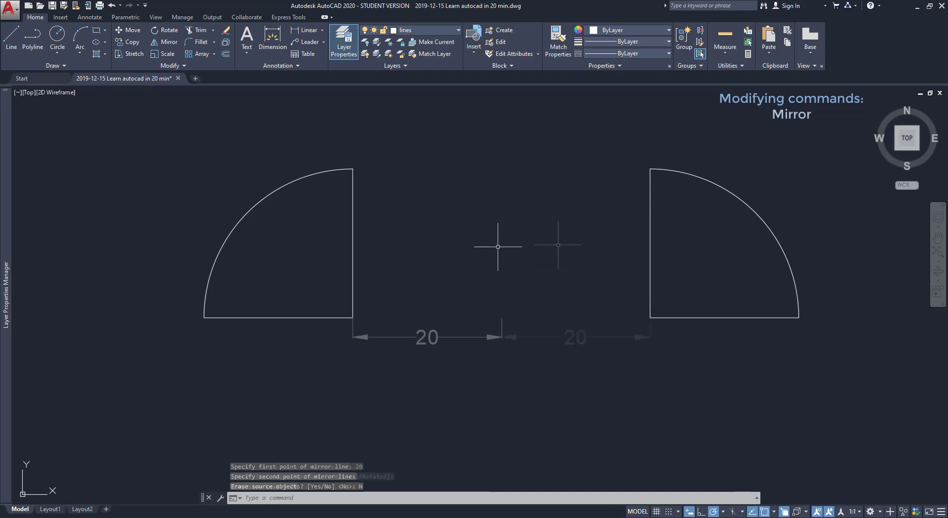
pyautogui.click(556, 246)
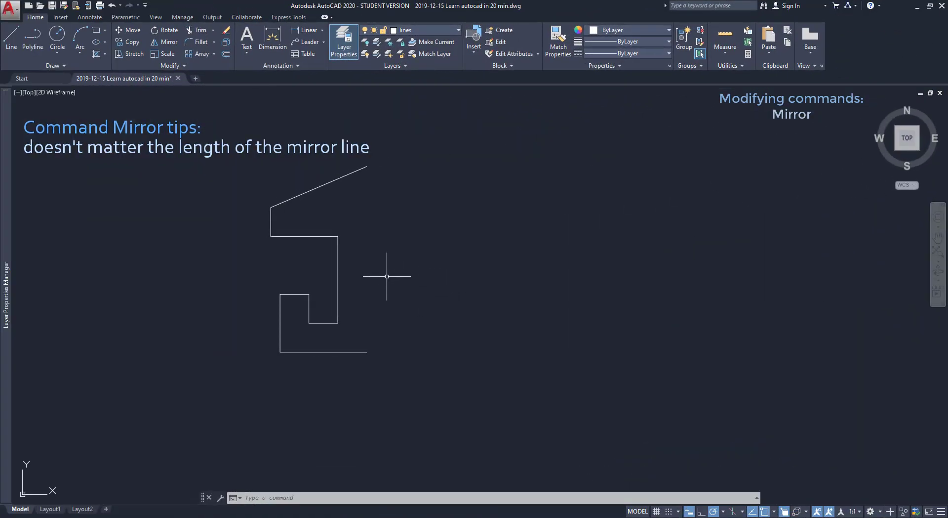
# Mirror the stepped outline about a vertical line from the bottom line's right end, erasing the source
pyautogui.click(168, 43)
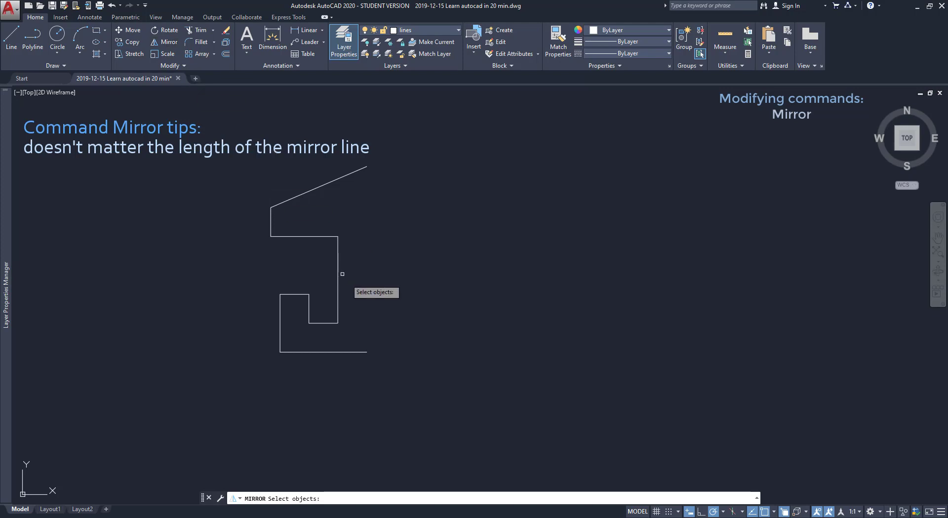
pyautogui.click(420, 390)
pyautogui.click(223, 168)
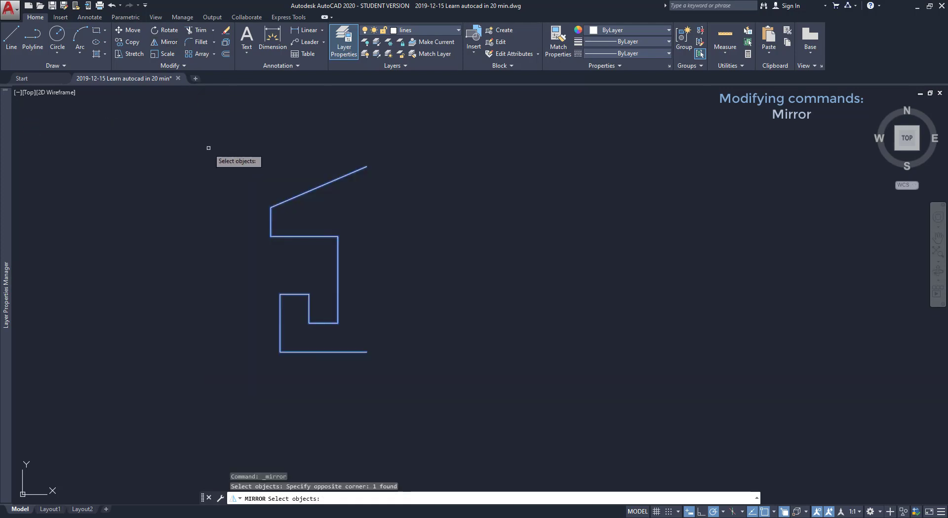
pyautogui.press('Return')
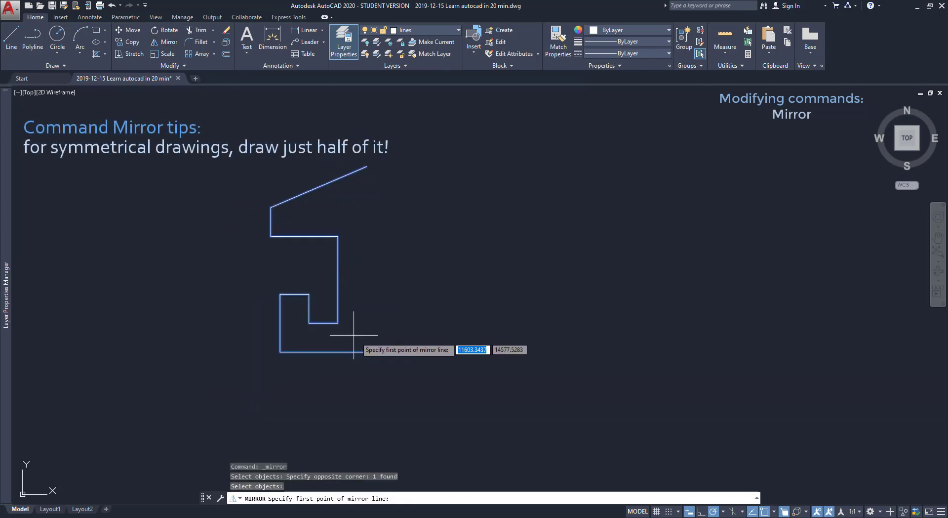
pyautogui.click(367, 352)
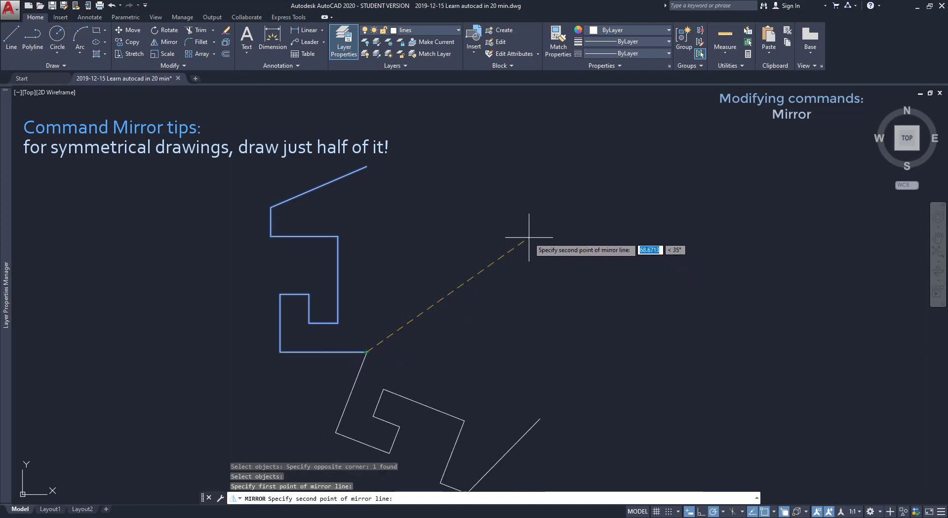
pyautogui.click(370, 107)
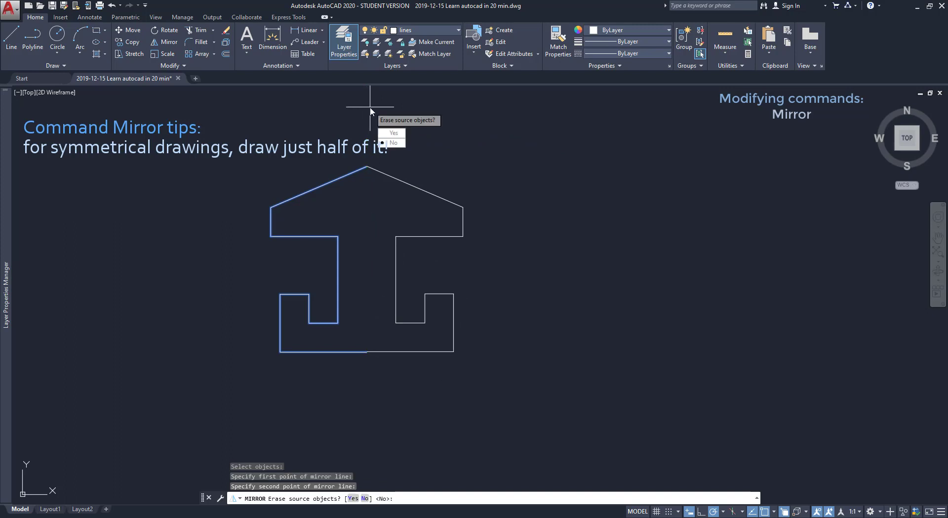
pyautogui.click(393, 133)
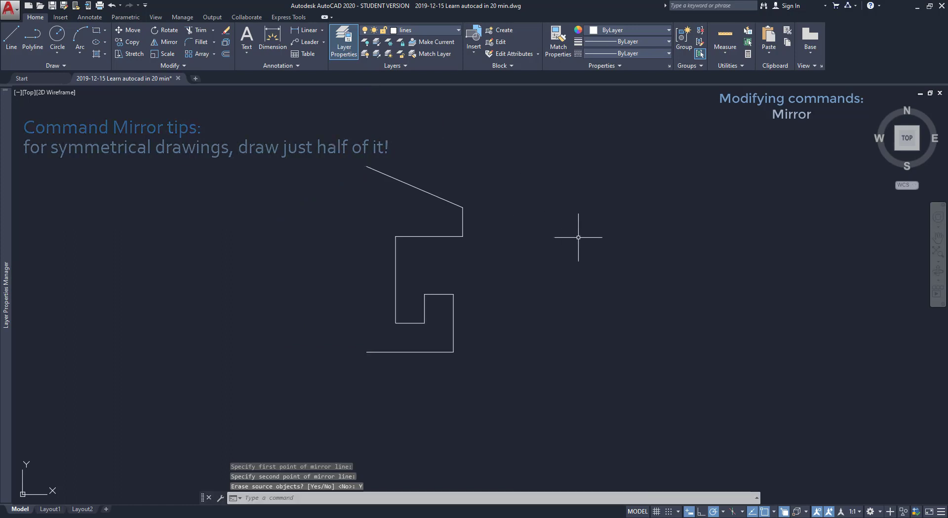